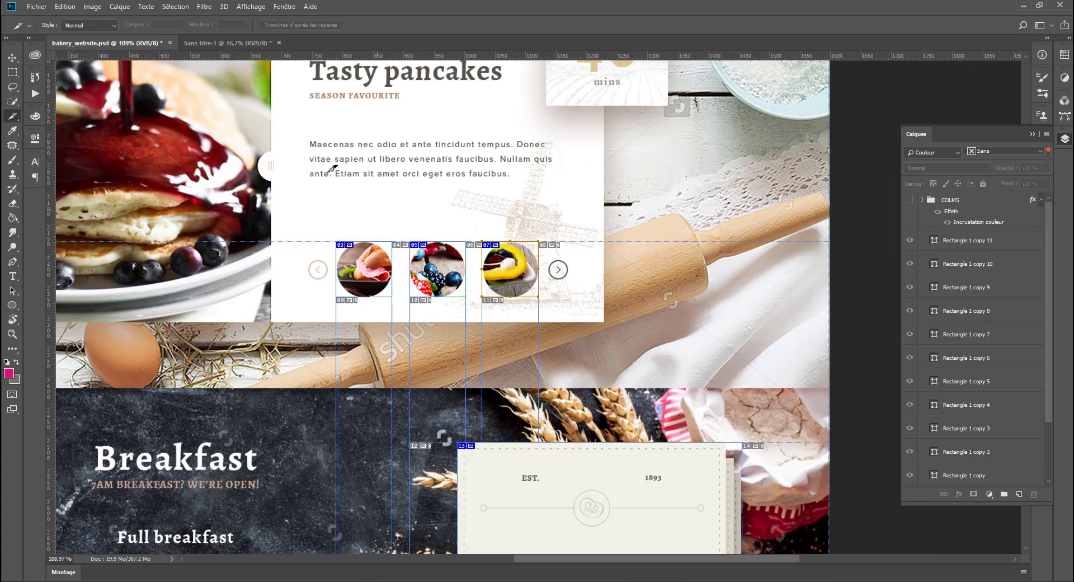
Try a fixed-proportion slice over the Tasty pancakes text, and return the slice style to Normal
left_click(90, 25)
left_click(84, 45)
left_click_drag(327, 123, 525, 199)
left_click(90, 25)
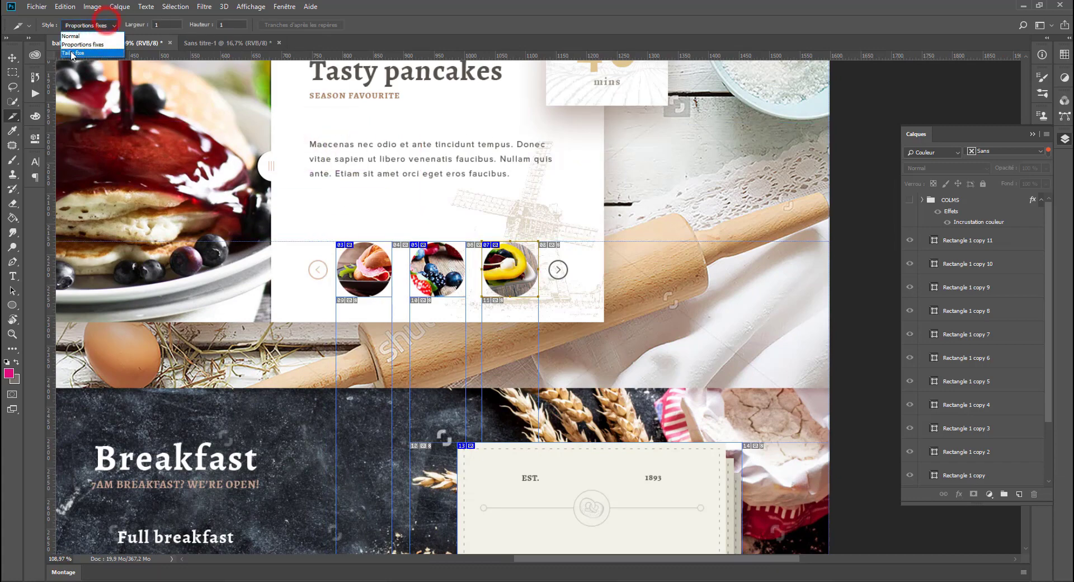
left_click(81, 36)
Place two horizontal guides across the page and generate slices from the guides
key("v")
scroll(246, 274, "down", 12)
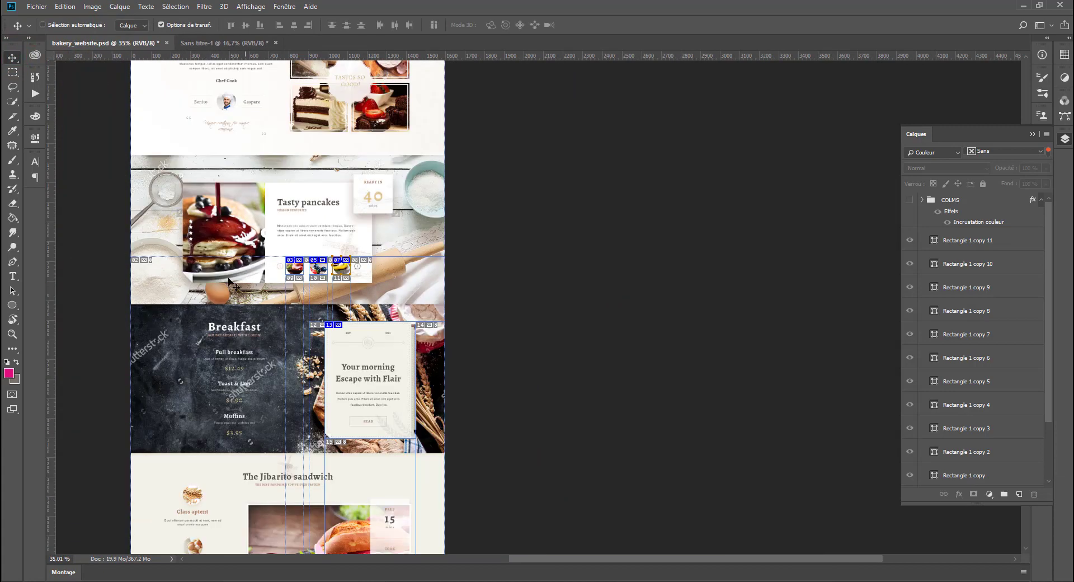
left_click_drag(246, 56, 261, 156)
left_click_drag(317, 57, 489, 246)
scroll(279, 224, "up", 5)
scroll(279, 223, "down", 1)
key("c")
left_click(300, 24)
scroll(236, 475, "down", 1)
scroll(236, 474, "up", 3)
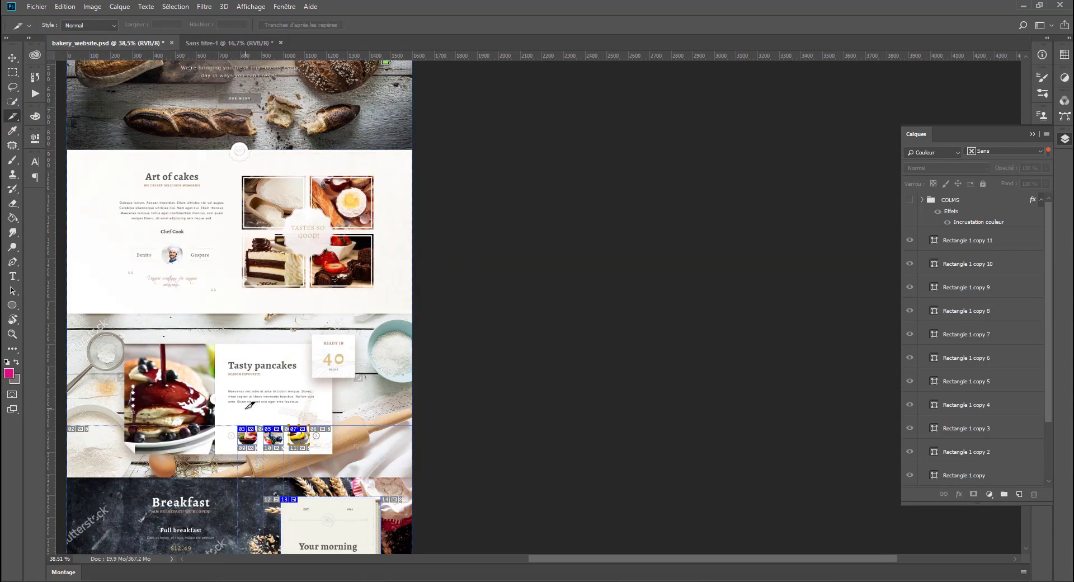
Open Save for Web for the bakery page and set the export format to JPEG
key("ctrl+alt+shift+s")
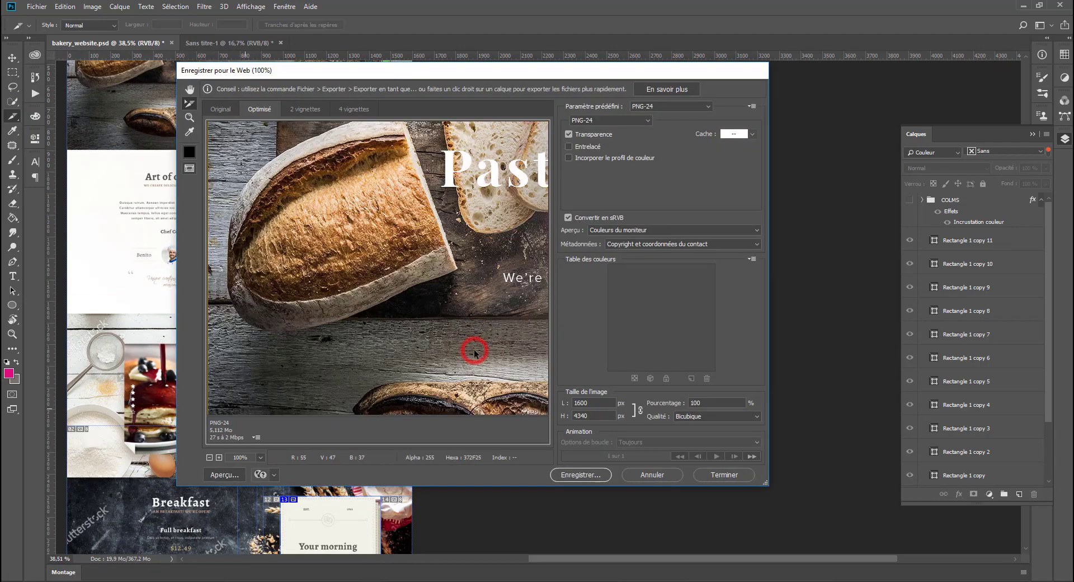
scroll(477, 328, "down", 3)
left_click(610, 120)
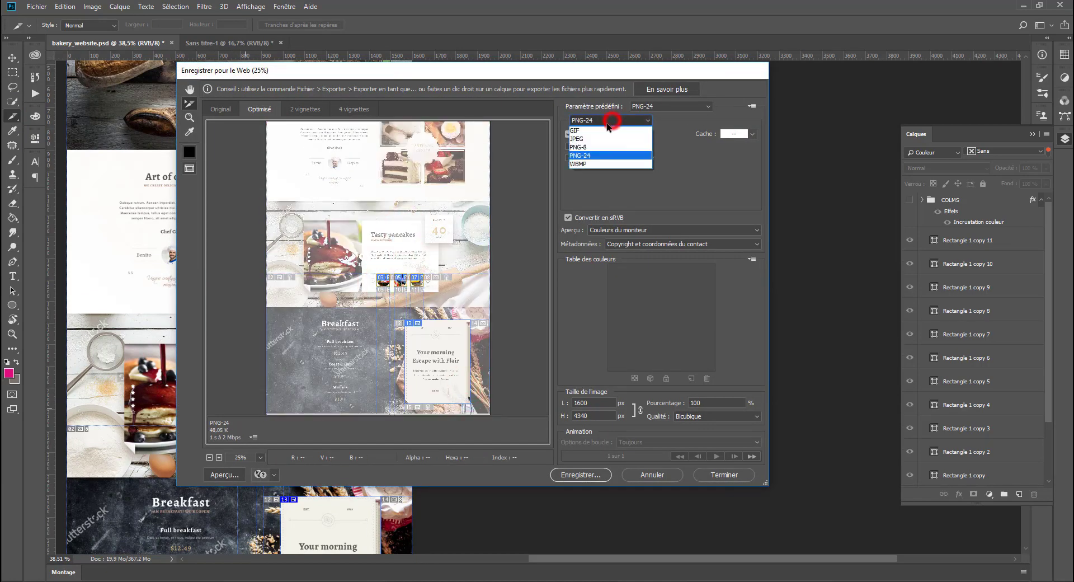
left_click(581, 131)
Set the optimized copy to export only the selected slices in the HTML and images format
left_click(580, 474)
left_click(316, 364)
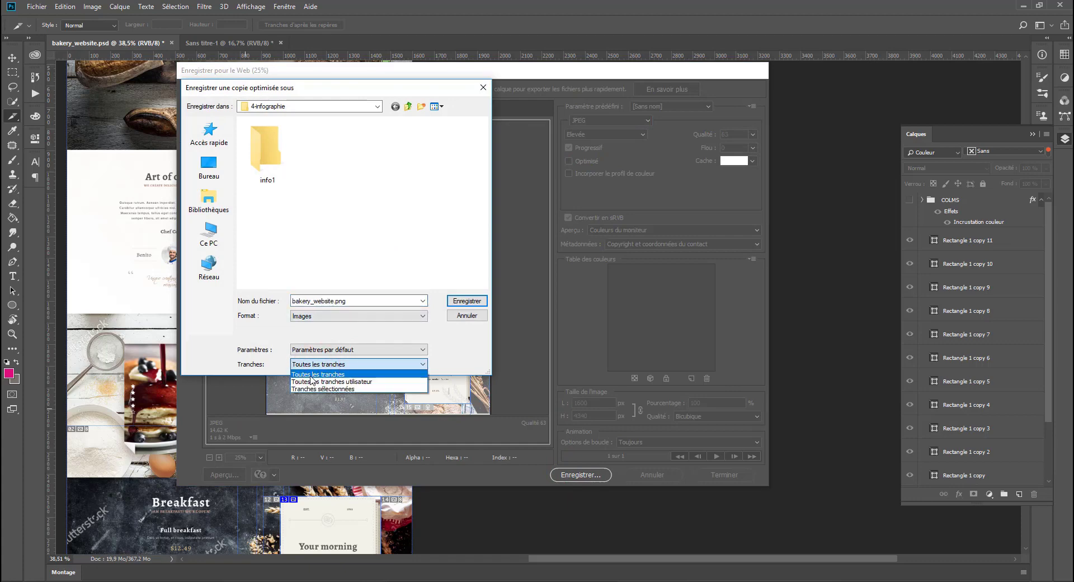
left_click(313, 388)
left_click(355, 349)
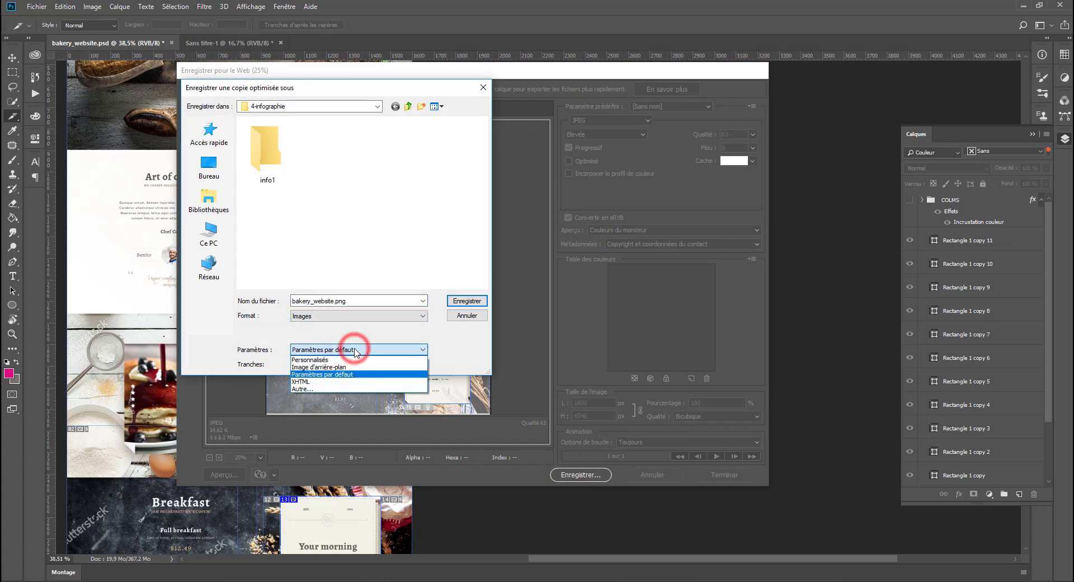
left_click(358, 315)
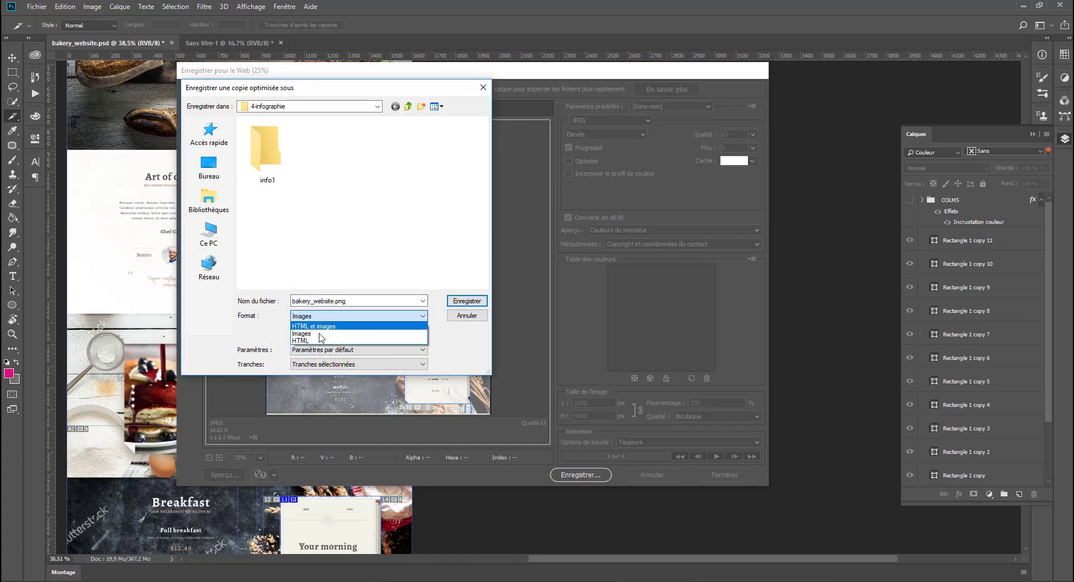
left_click(313, 325)
Save the slice export in the 6-one page folder
left_click(408, 106)
double_click(277, 167)
left_click(467, 300)
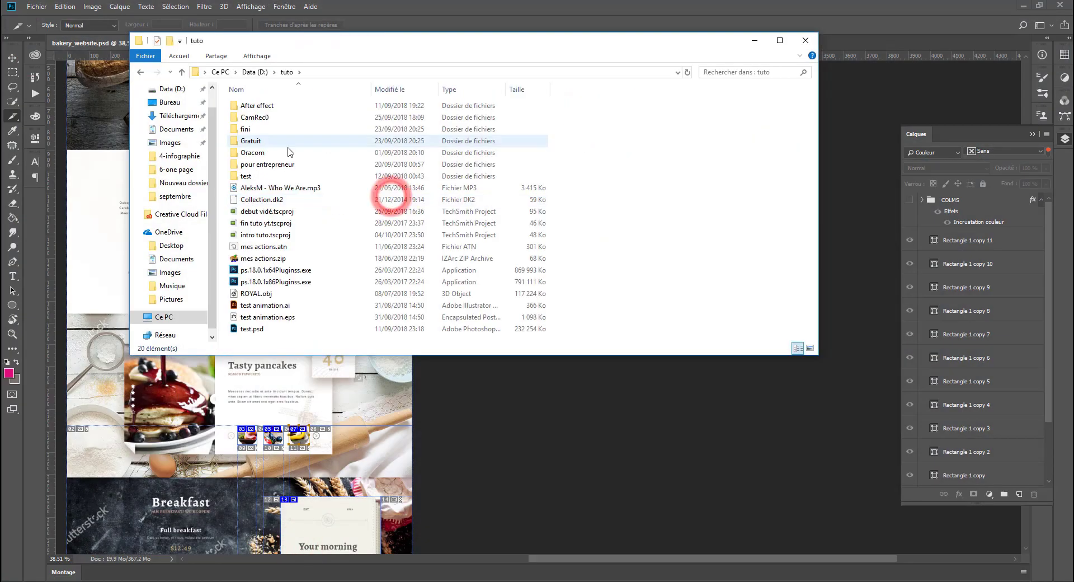
Switch to File Explorer, open pour entrepreneur > 6-one page > images, and select the exported bakery_website_07.jpg
double_click(267, 164)
double_click(260, 164)
double_click(254, 105)
left_click(387, 120)
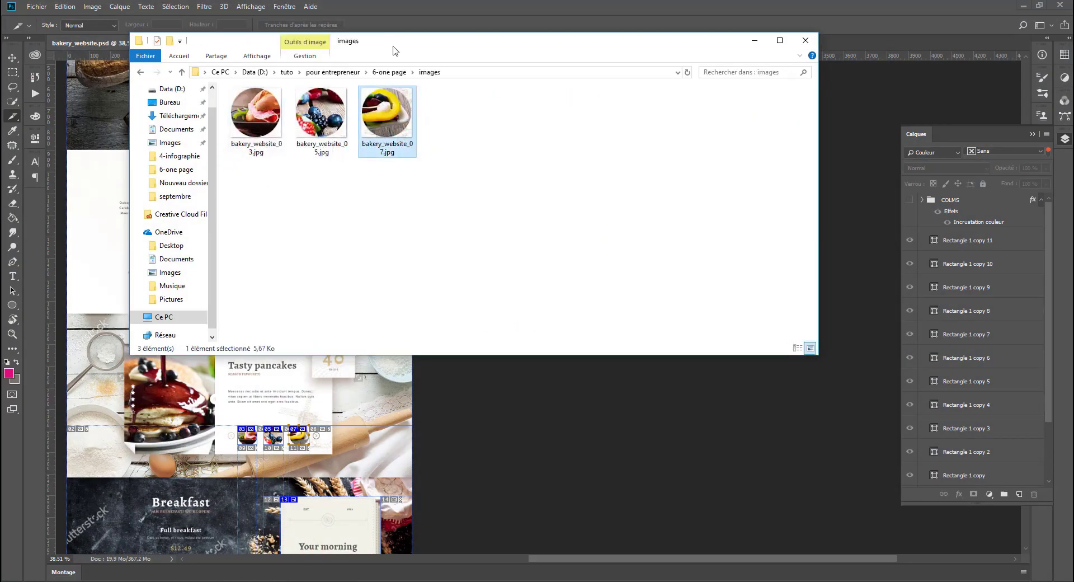
left_click_drag(396, 48, 700, 56)
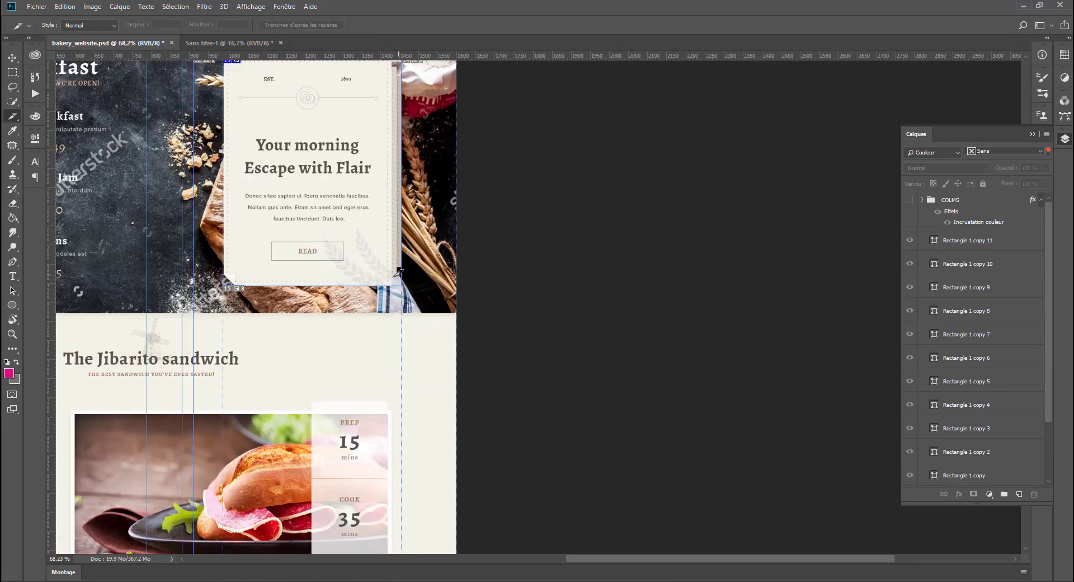
Hide the placeholder, bg and main_bg layers so the menu card stands on transparency
key("v")
left_click(419, 276)
key("Return")
left_click(269, 148, "ctrl")
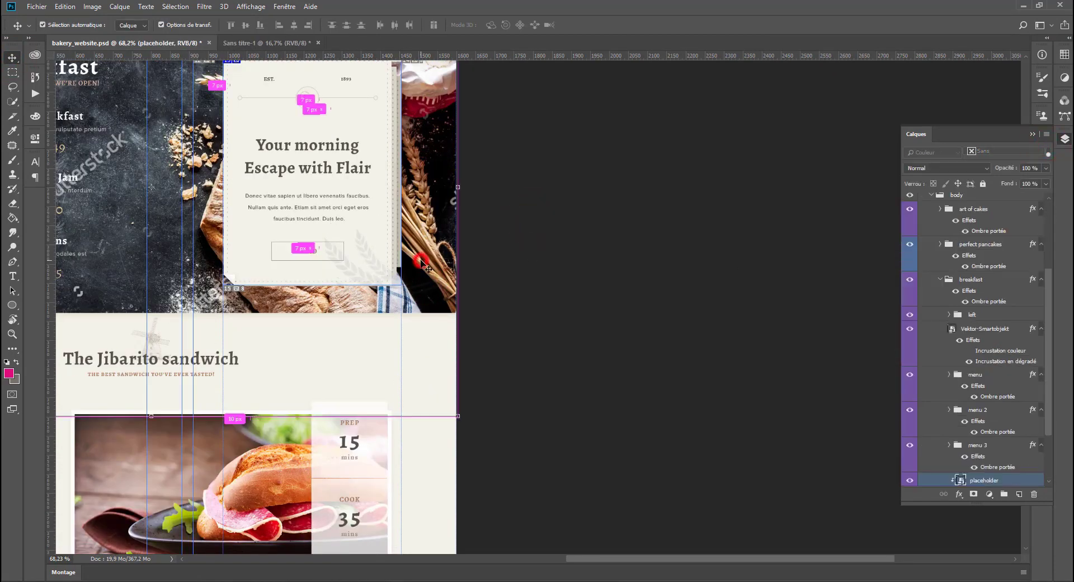
left_click(910, 480)
left_click(426, 284, "ctrl")
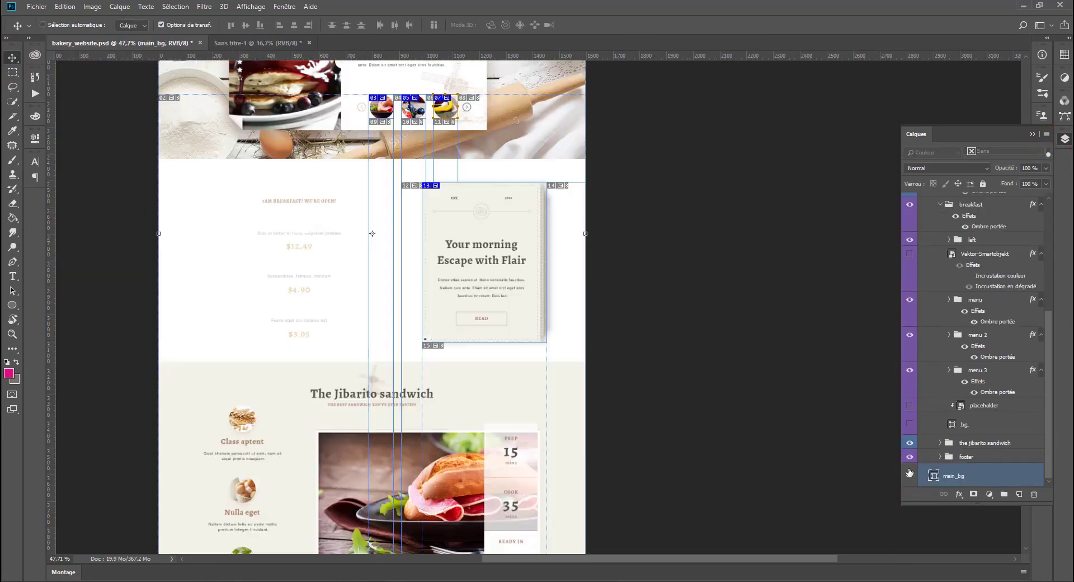
scroll(227, 215, "up", 3)
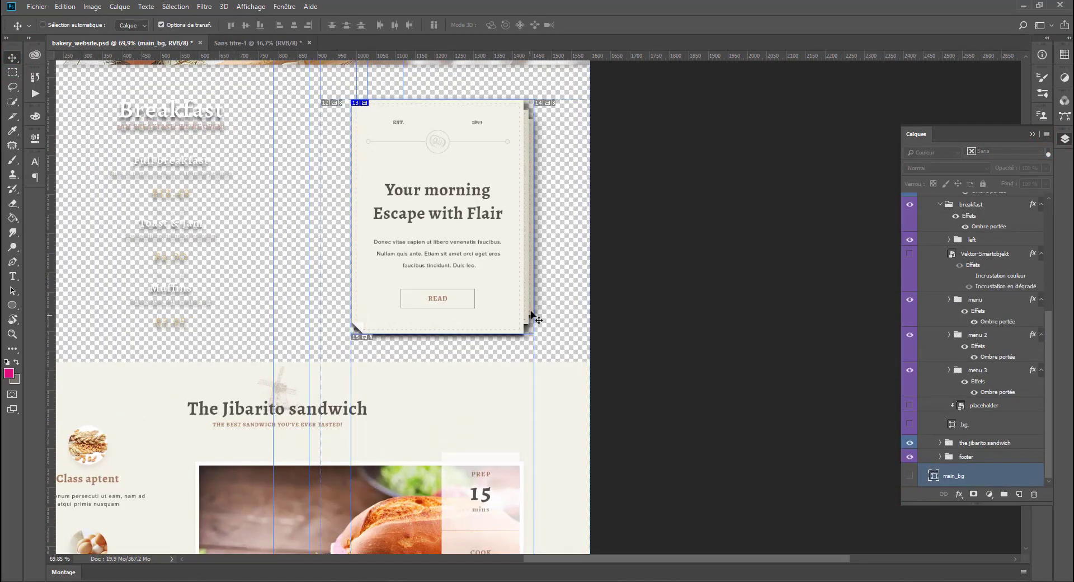
Extend the right edge of the menu card's slice to take in its shadow
left_click(12, 116)
key("shift+c")
left_click_drag(534, 217, 544, 217)
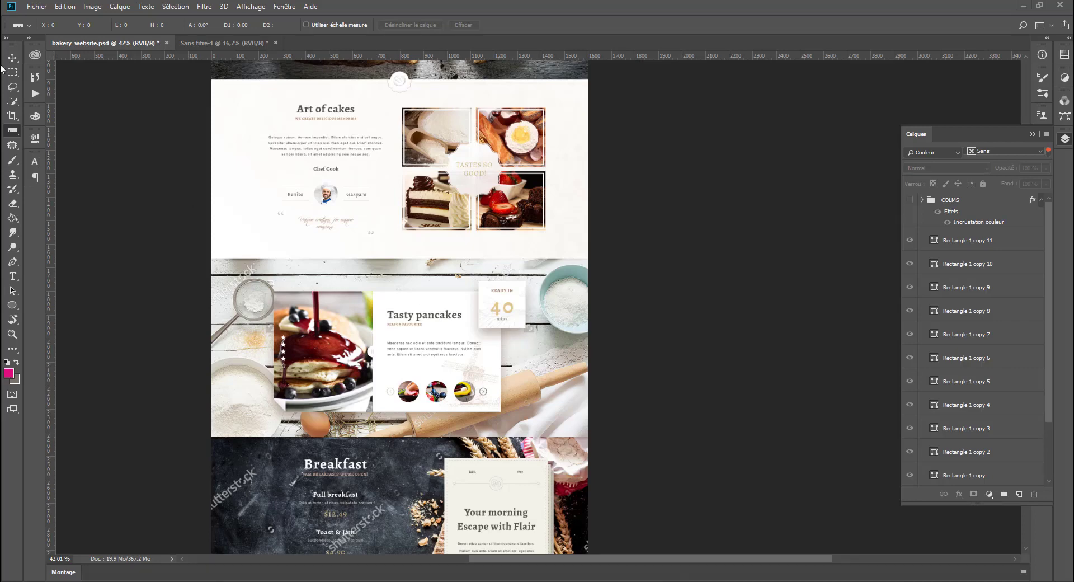
Browse the Eyedropper tool group and activate the Slice tool
left_click(13, 132)
left_click(56, 130)
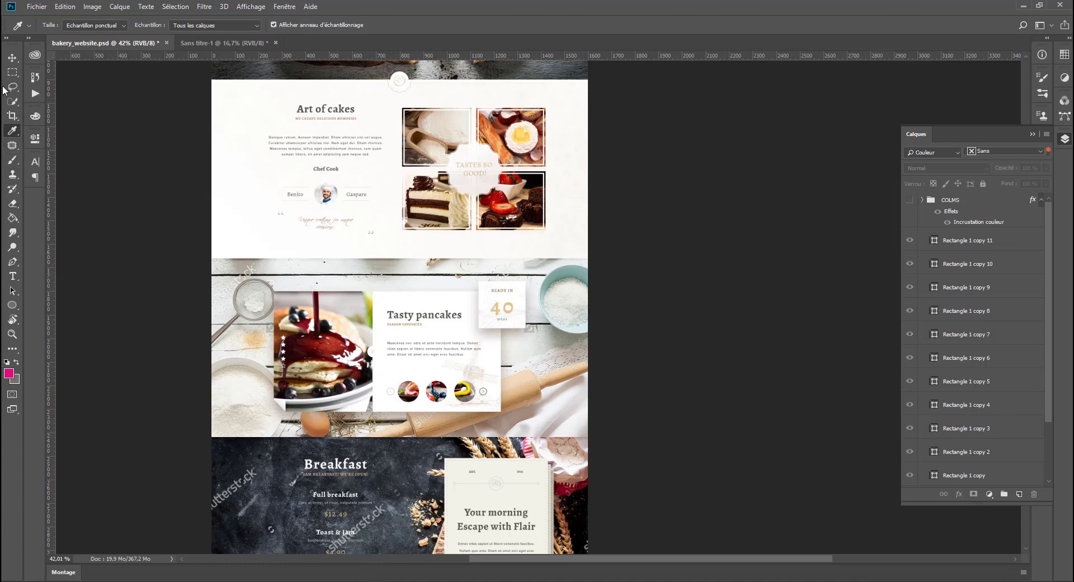
left_click(12, 115)
left_click(62, 137)
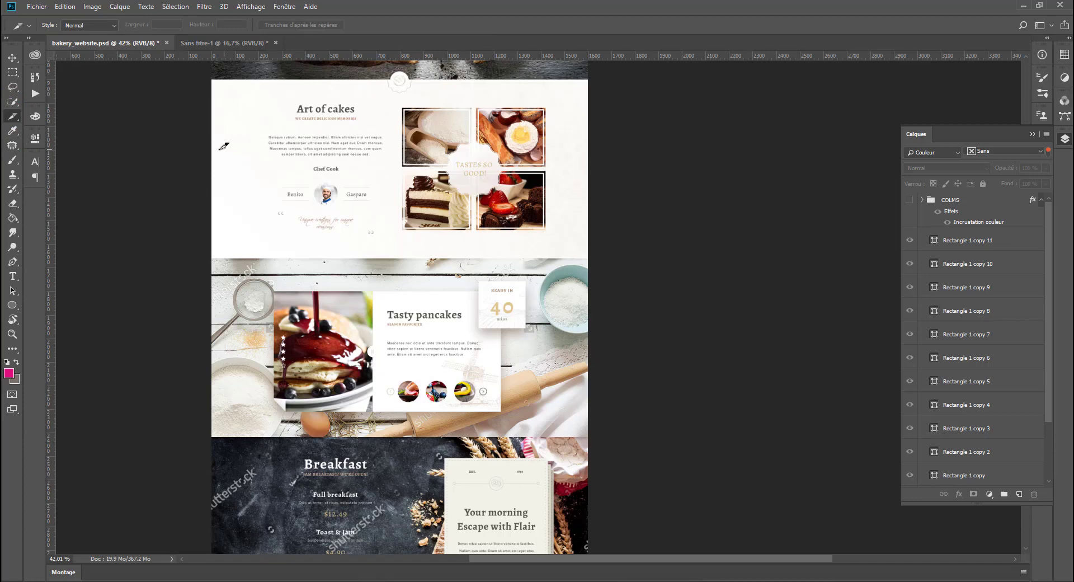
Draw a Normal-style slice of about 467 by 599 px around the "Your morning Escape with Flair" card
left_click(144, 193)
scroll(452, 237, "up", 1)
scroll(429, 270, "down", 1)
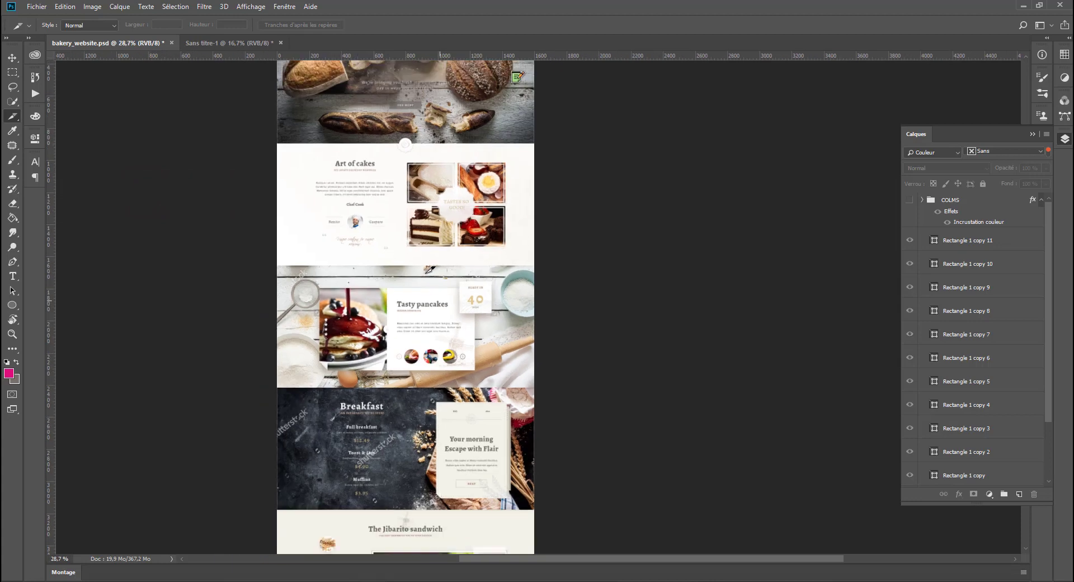
scroll(389, 324, "up", 1)
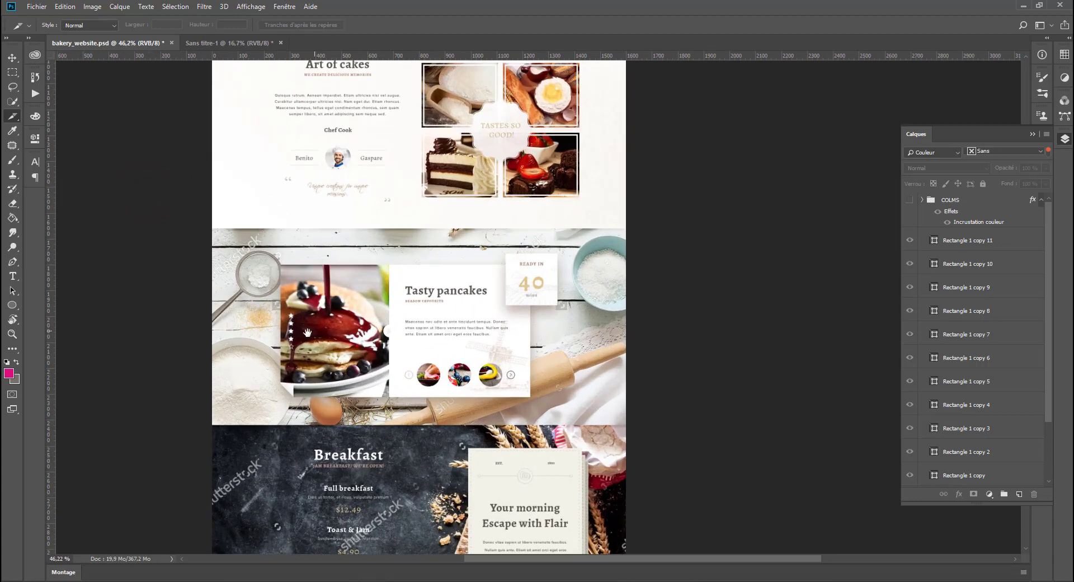
scroll(306, 332, "up", 3)
scroll(280, 287, "up", 2)
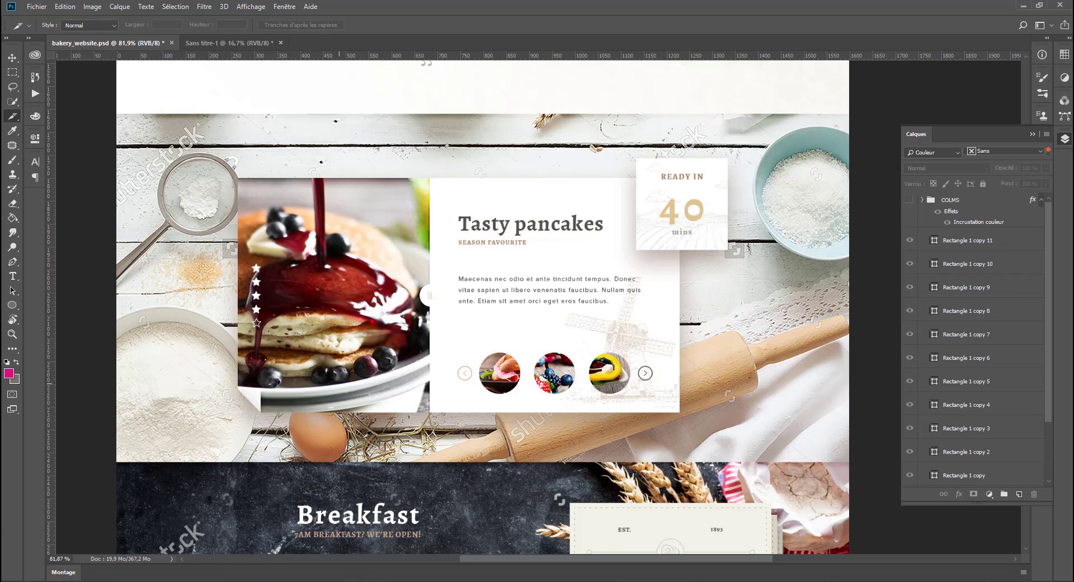
left_click_drag(347, 480, 171, 183)
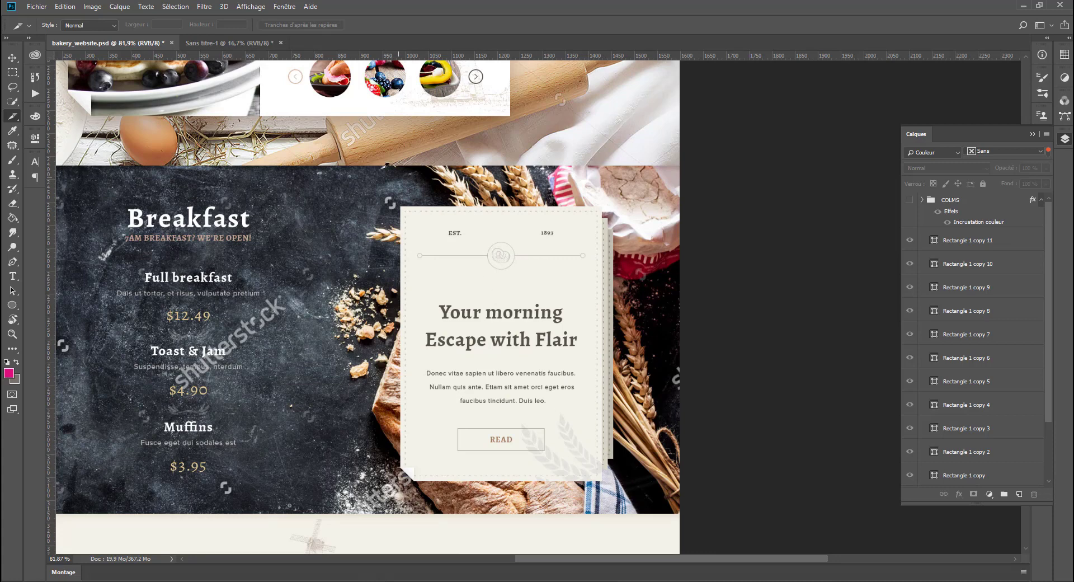
left_click(12, 118)
left_click(78, 26)
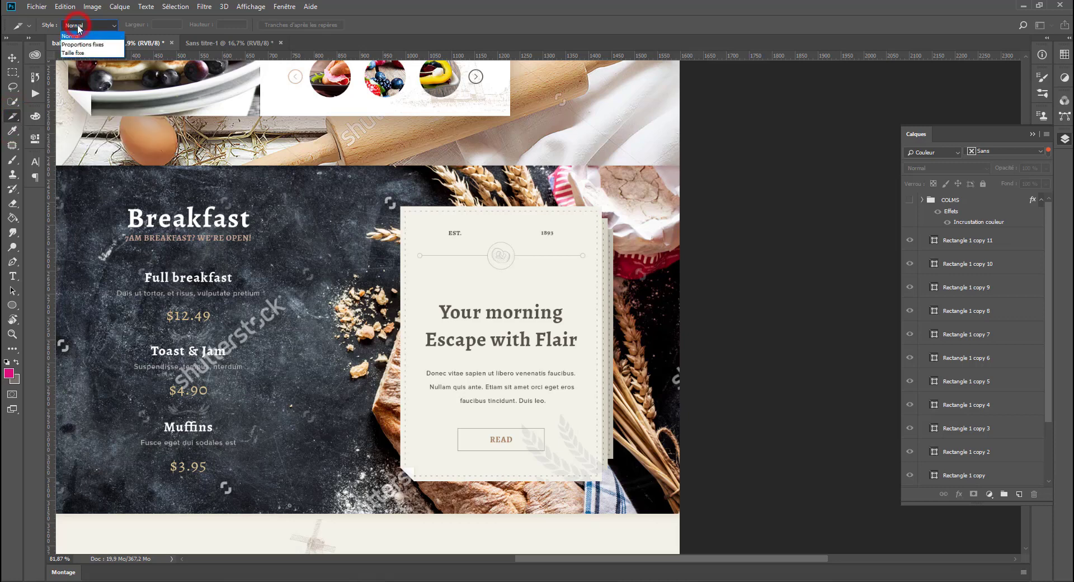
left_click(78, 25)
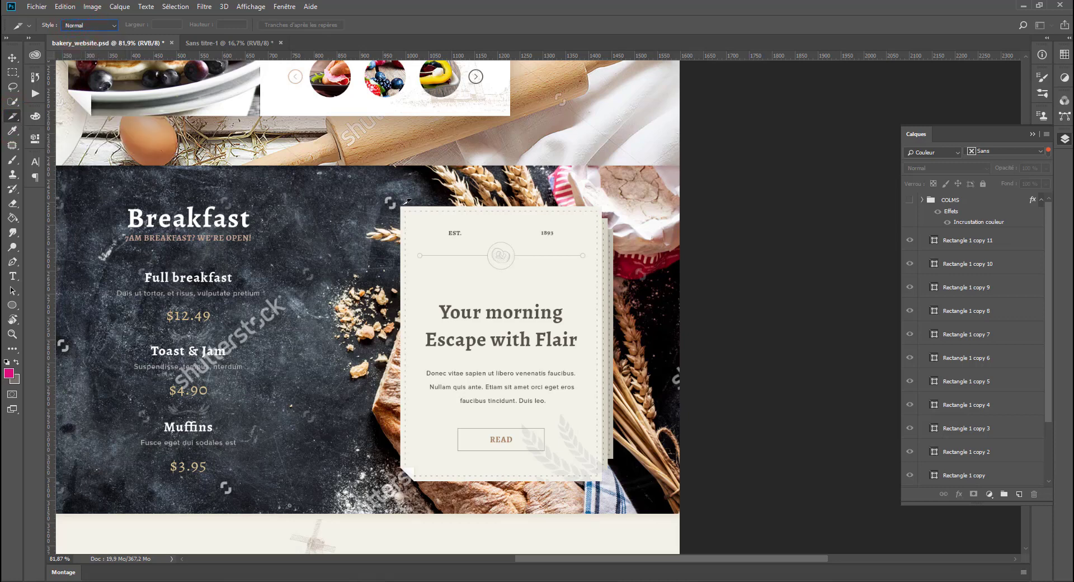
left_click_drag(401, 206, 618, 478)
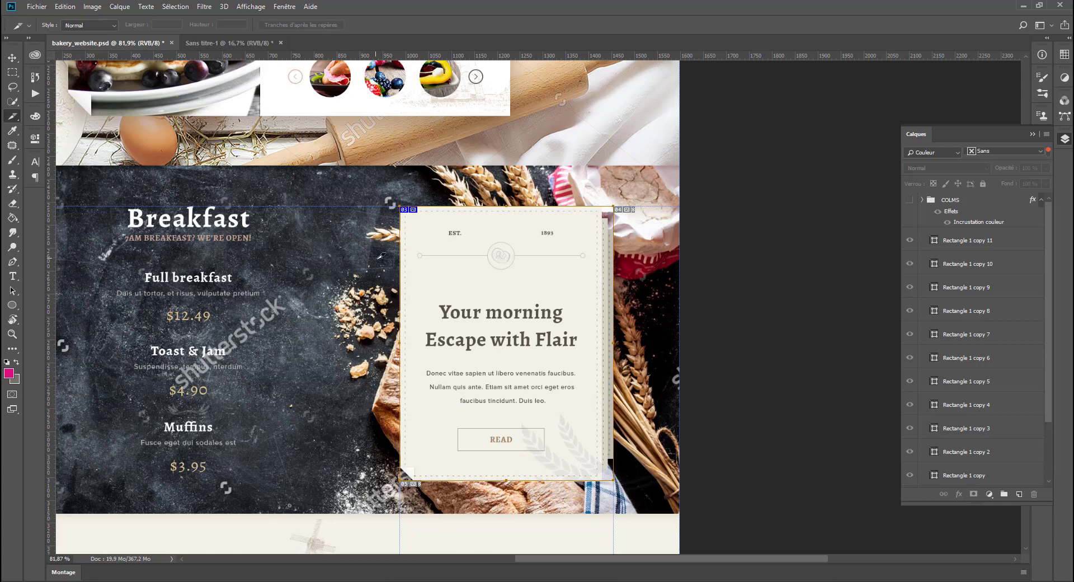
scroll(352, 265, "down", 3)
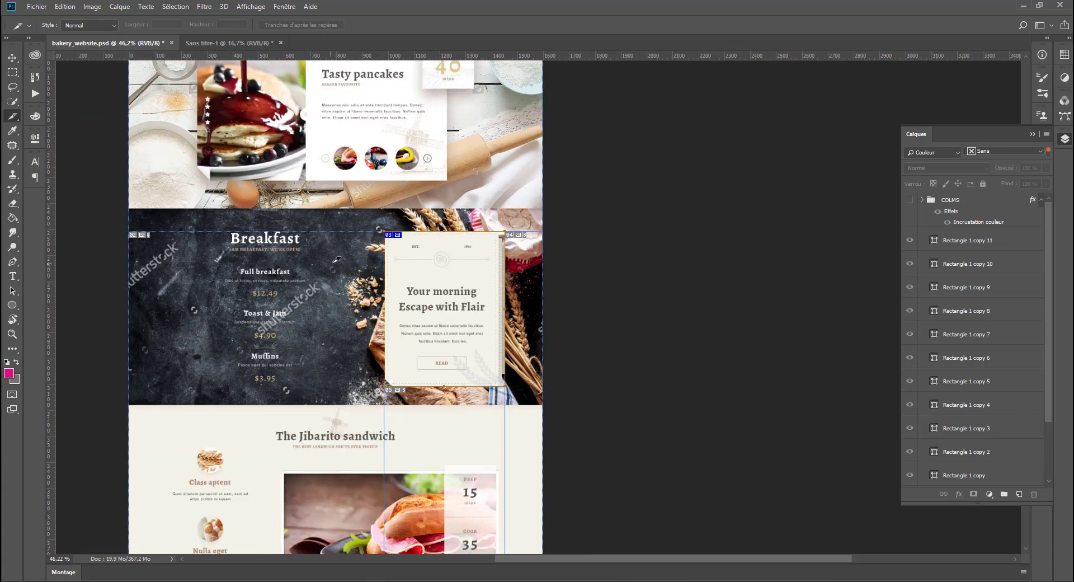
scroll(336, 260, "up", 2)
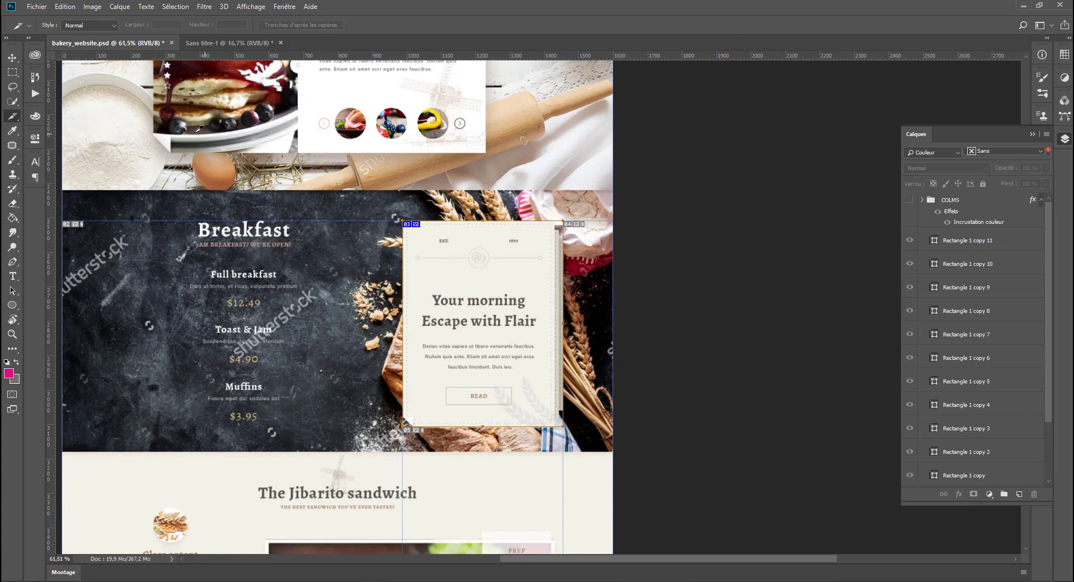
scroll(199, 129, "down", 2)
mouse_move(217, 168)
left_mouse_down()
mouse_move(268, 369)
mouse_move(207, 535)
mouse_move(322, 576)
mouse_move(180, 340)
mouse_move(188, 265)
mouse_move(235, 167)
mouse_move(218, 161)
left_mouse_up()
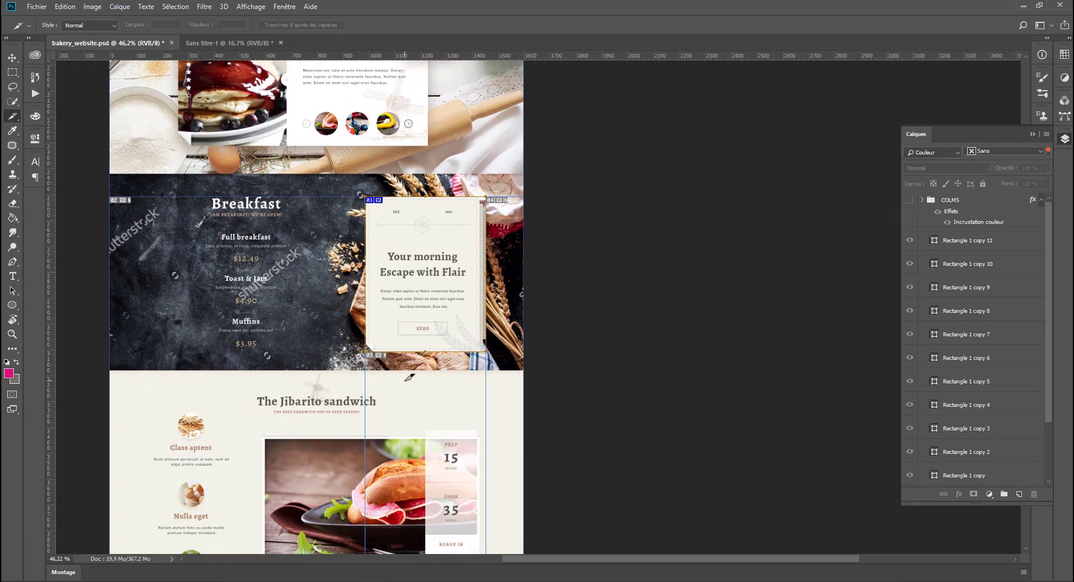
Open the slice options of the "Your morning Escape with Flair" card and check the slice types, keeping Image
scroll(411, 376, "up", 4)
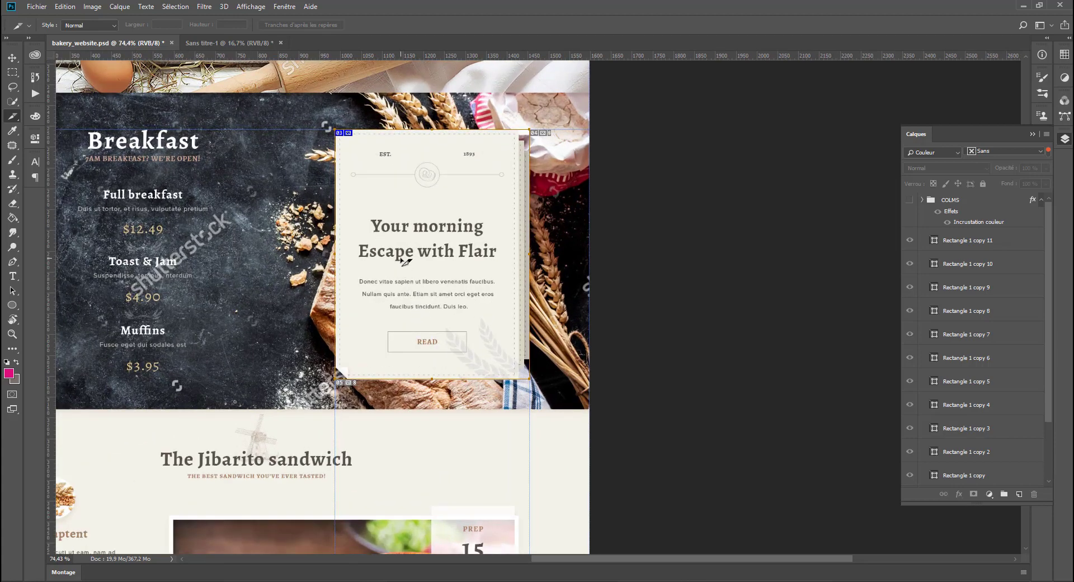
right_click(402, 259)
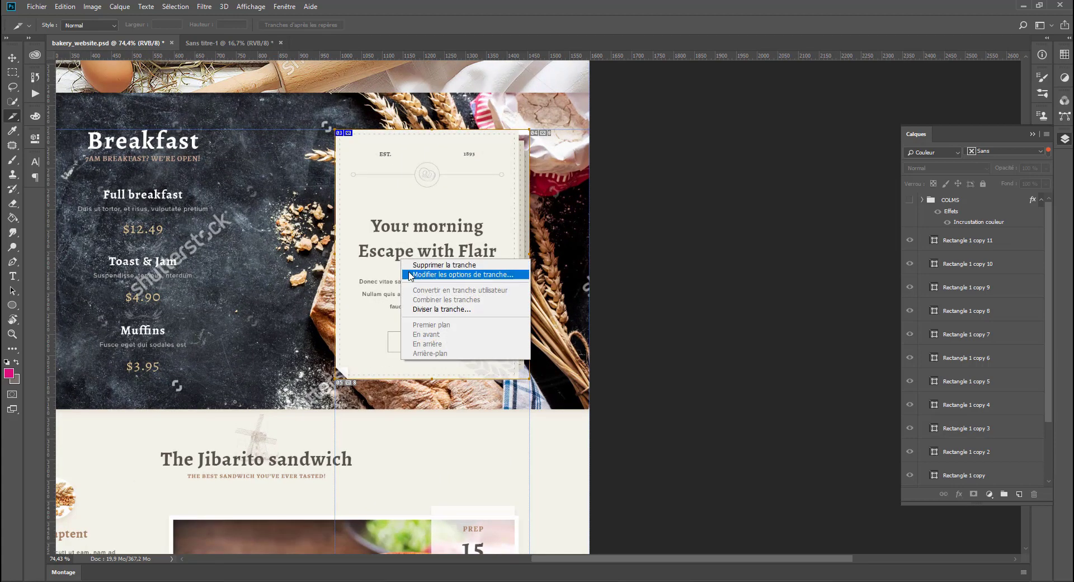
left_click(412, 274)
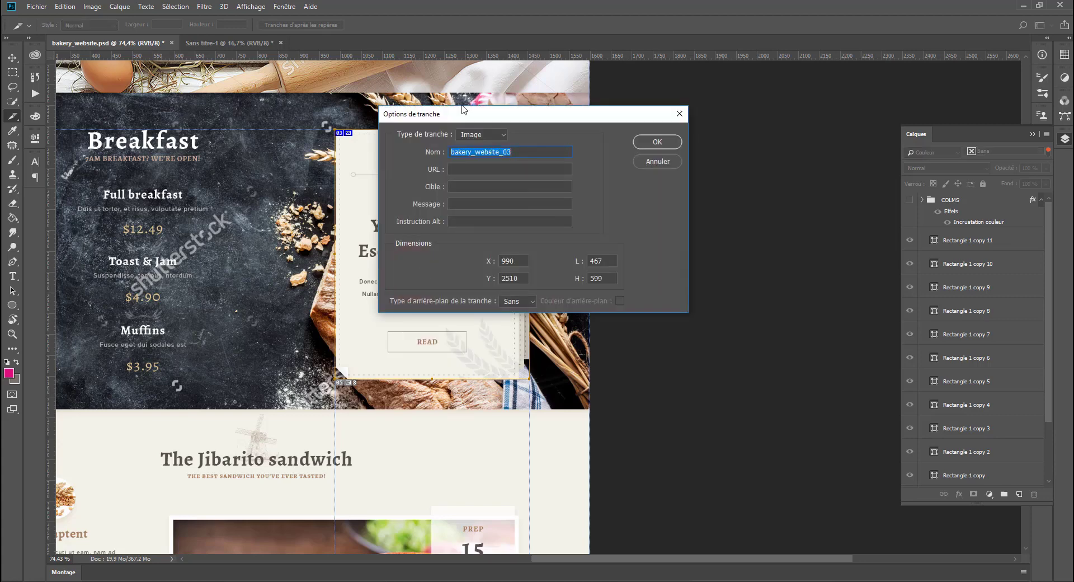
left_click_drag(467, 114, 218, 37)
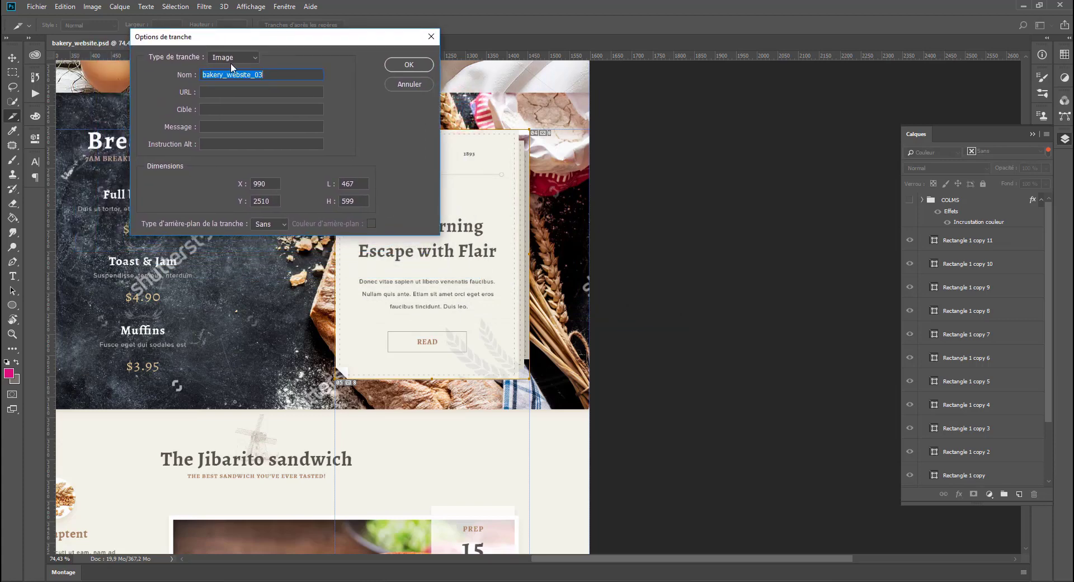
left_click(236, 56)
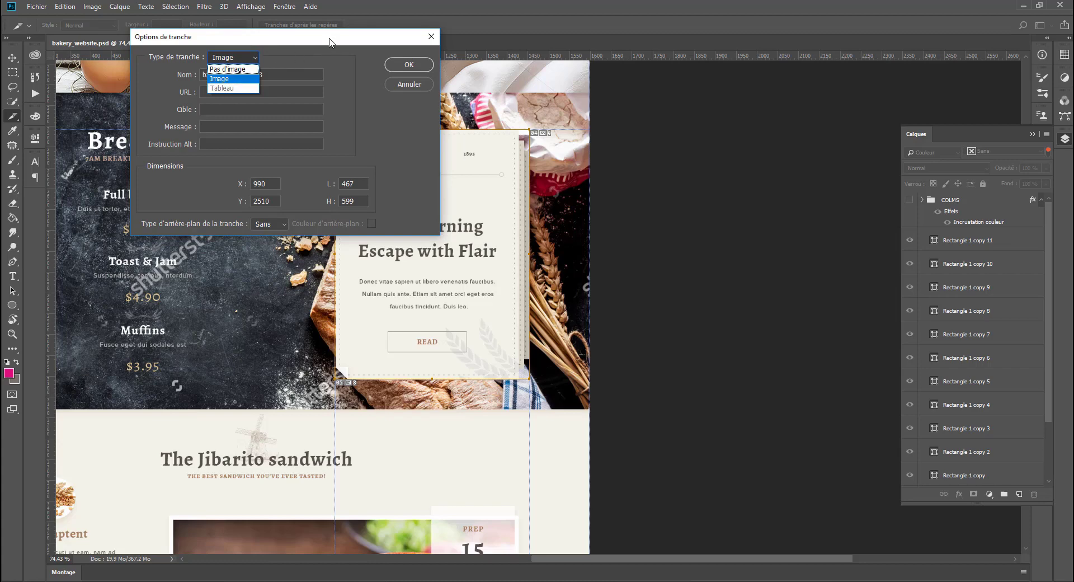
left_click(330, 75)
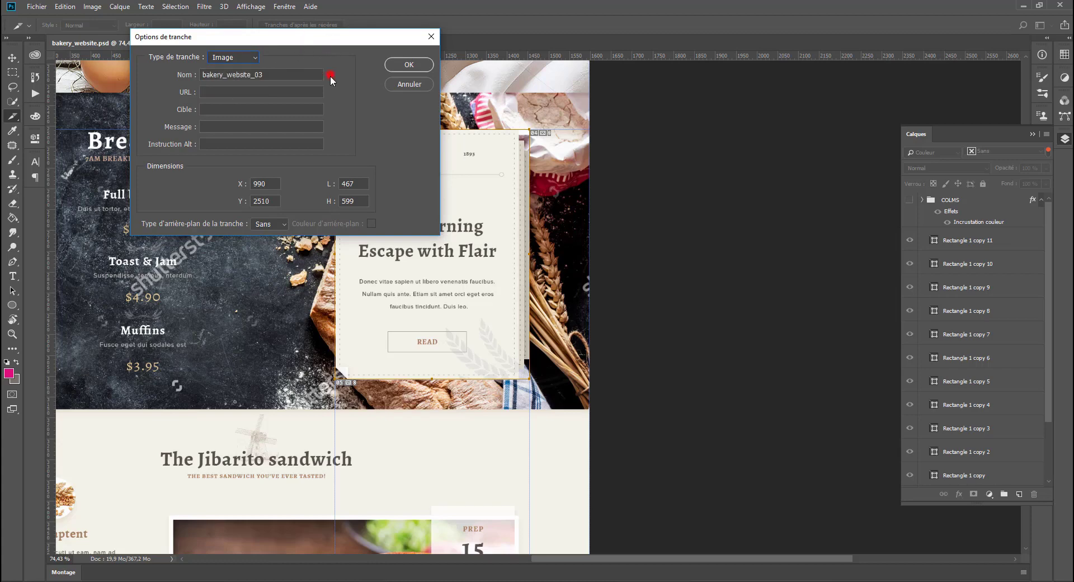
Name the "Your morning Escape with Flair" card's slice "test" and apply the slice options with the background type kept at Sans
double_click(274, 75)
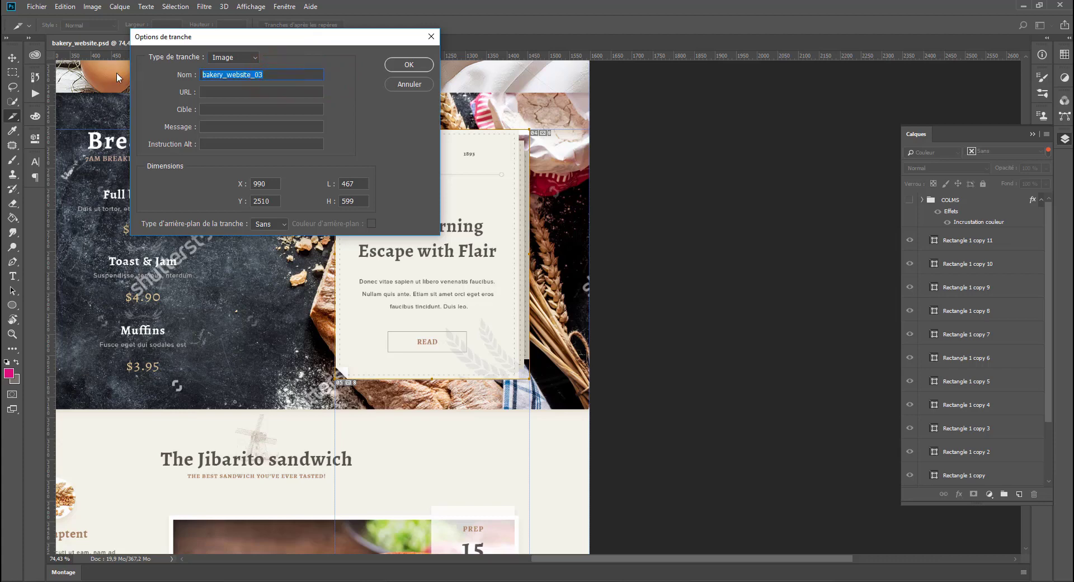
type("test")
left_click(270, 223)
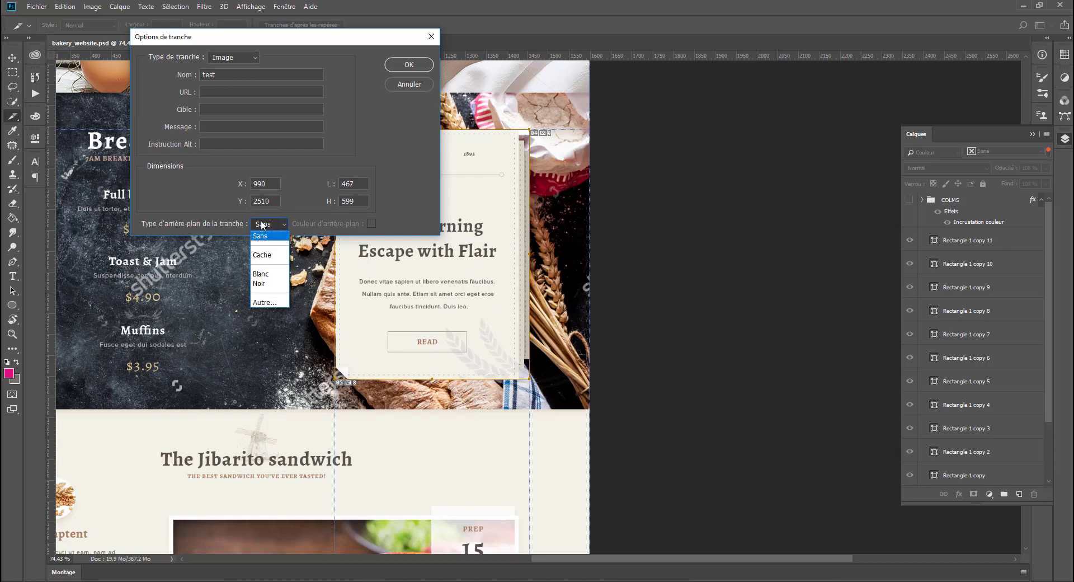
left_click(300, 191)
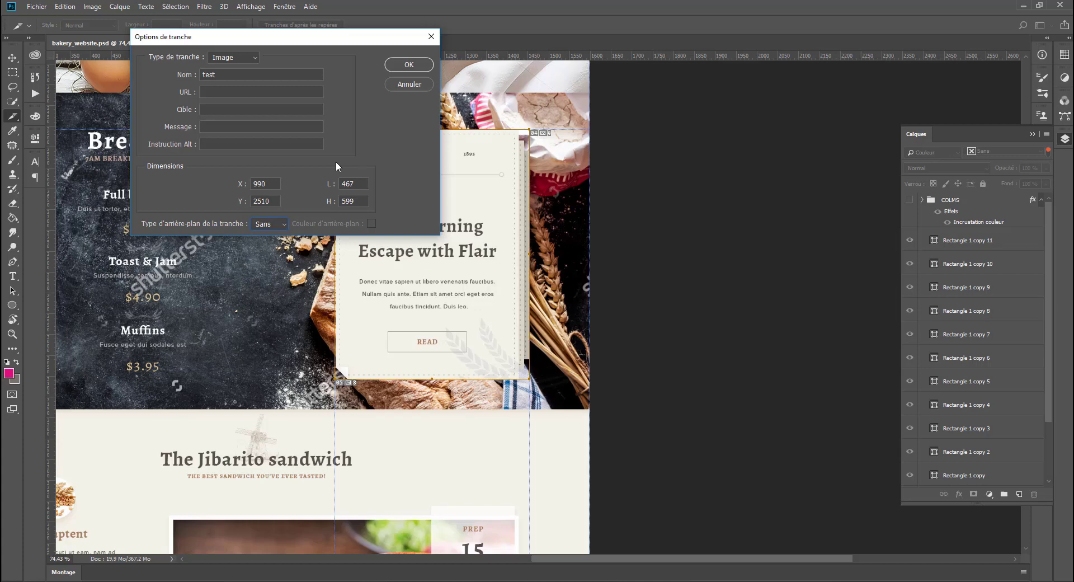
left_click(398, 65)
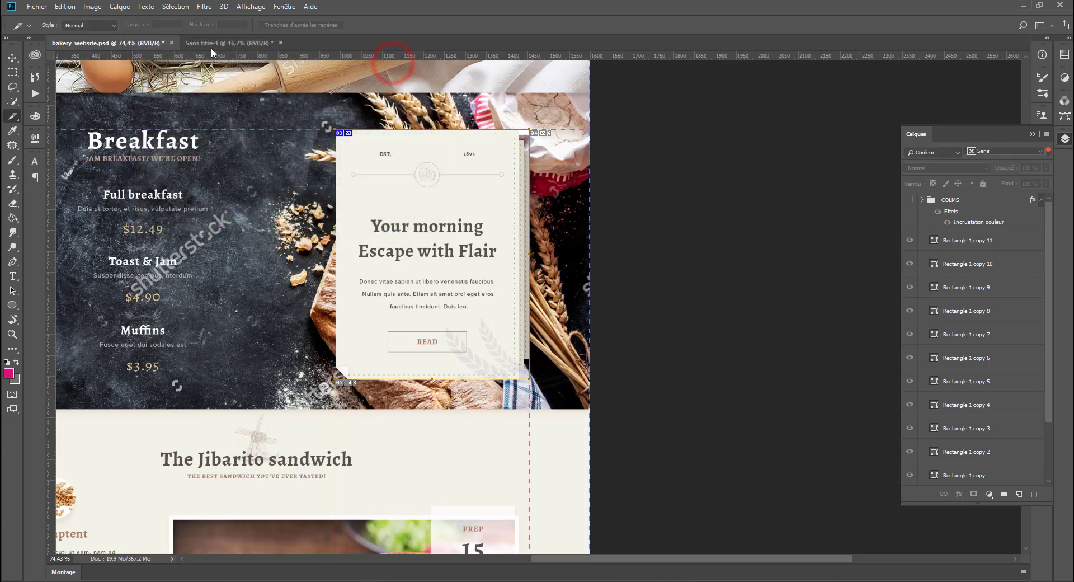
Draw a square slice around the first round thumbnail in the "Tasty pancakes" card
scroll(200, 259, "down", 5)
scroll(207, 246, "up", 4)
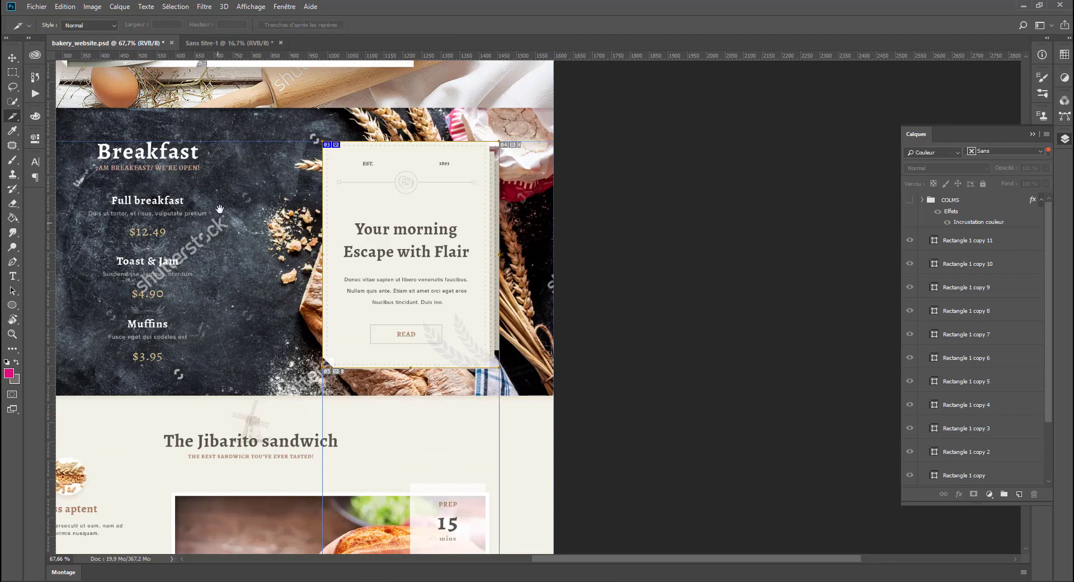
left_click_drag(219, 208, 336, 291)
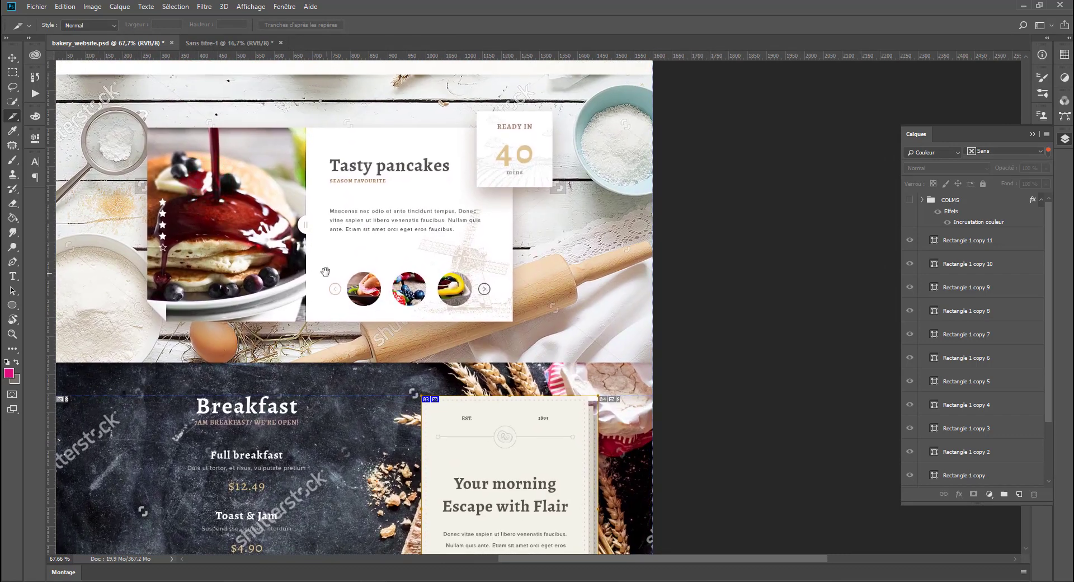
scroll(327, 257, "up", 1)
scroll(330, 249, "up", 3)
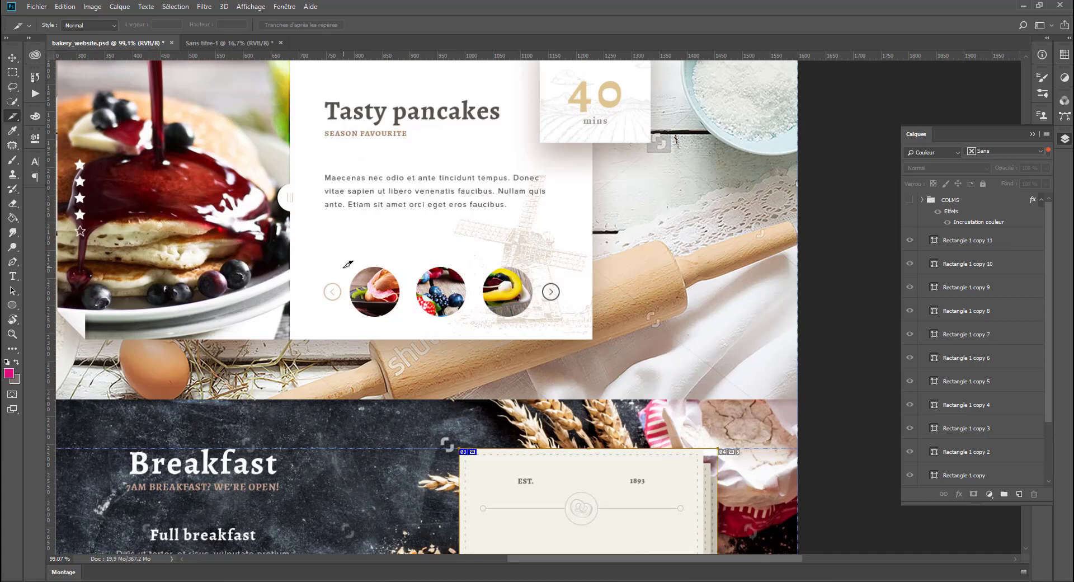
left_click_drag(343, 262, 413, 317)
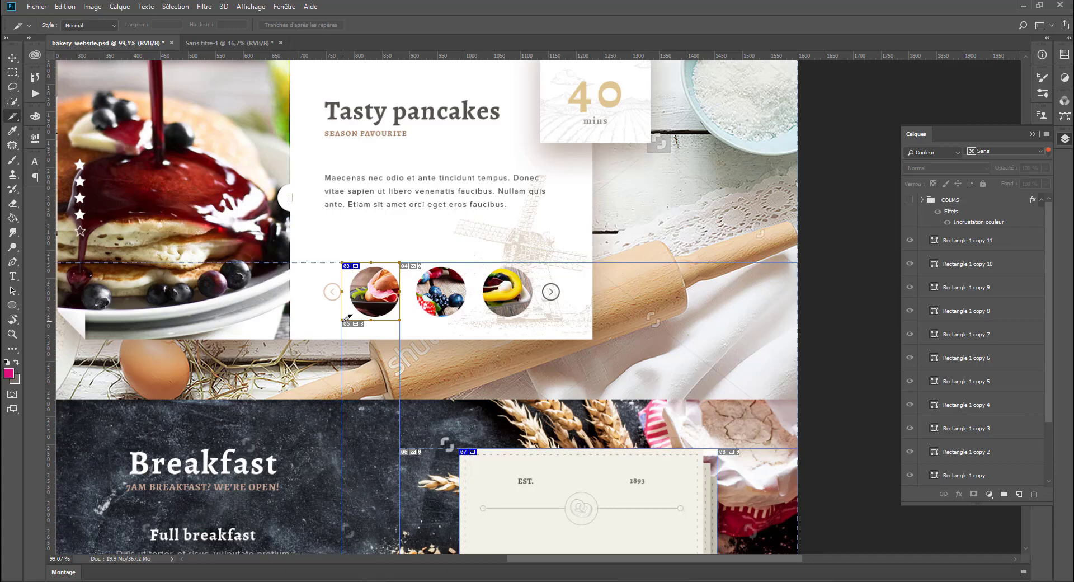
Tighten the first thumbnail's slice to the edges of the circle with the Slice Select tool
right_click(11, 116)
left_click(29, 147)
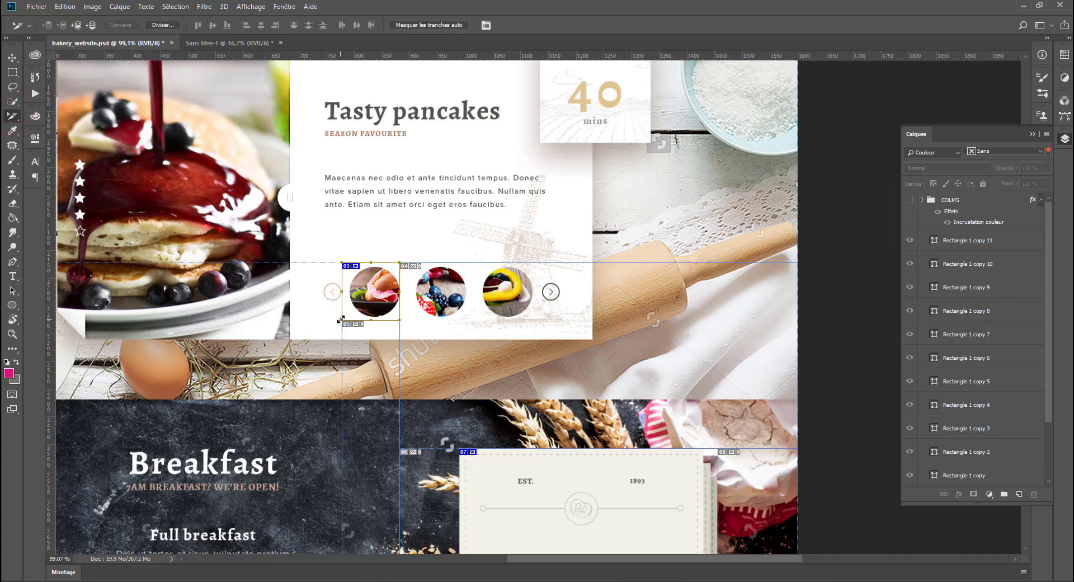
left_click_drag(343, 322, 346, 311)
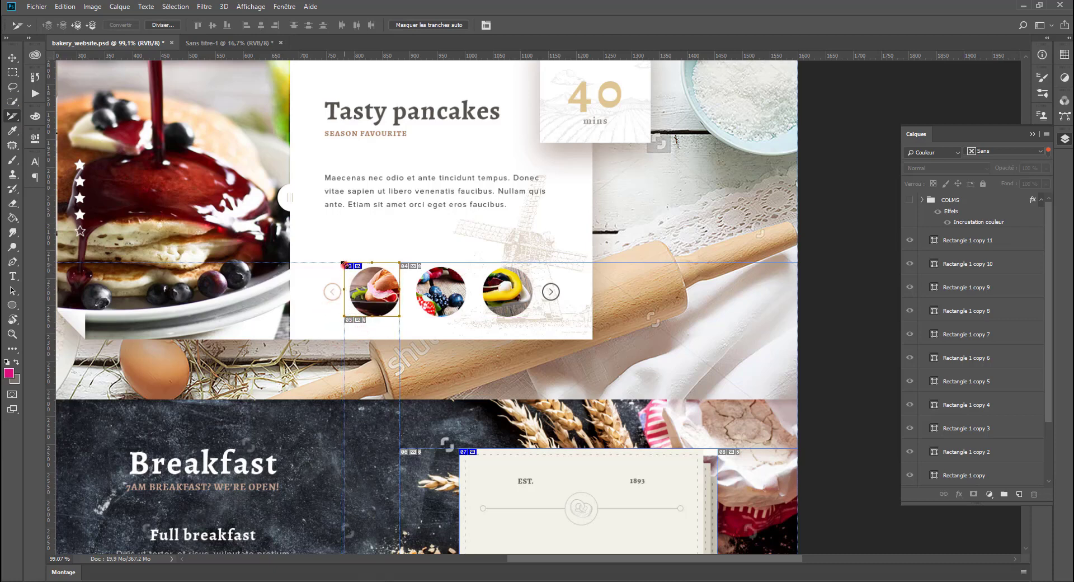
left_click_drag(344, 263, 348, 266)
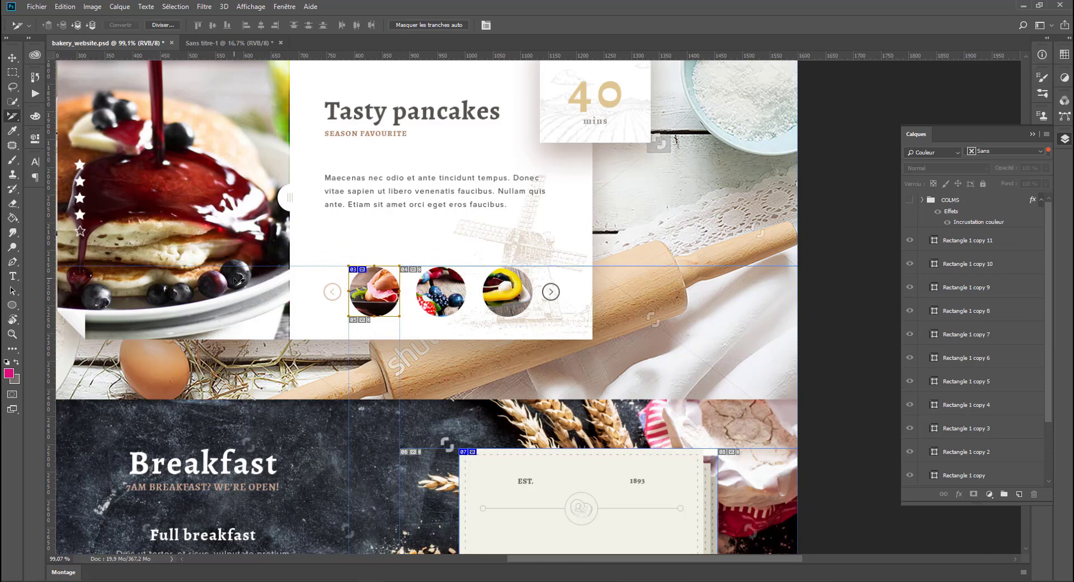
Return to the Slice tool and duplicate the first thumbnail's slice onto the second and third round thumbnails
right_click(13, 117)
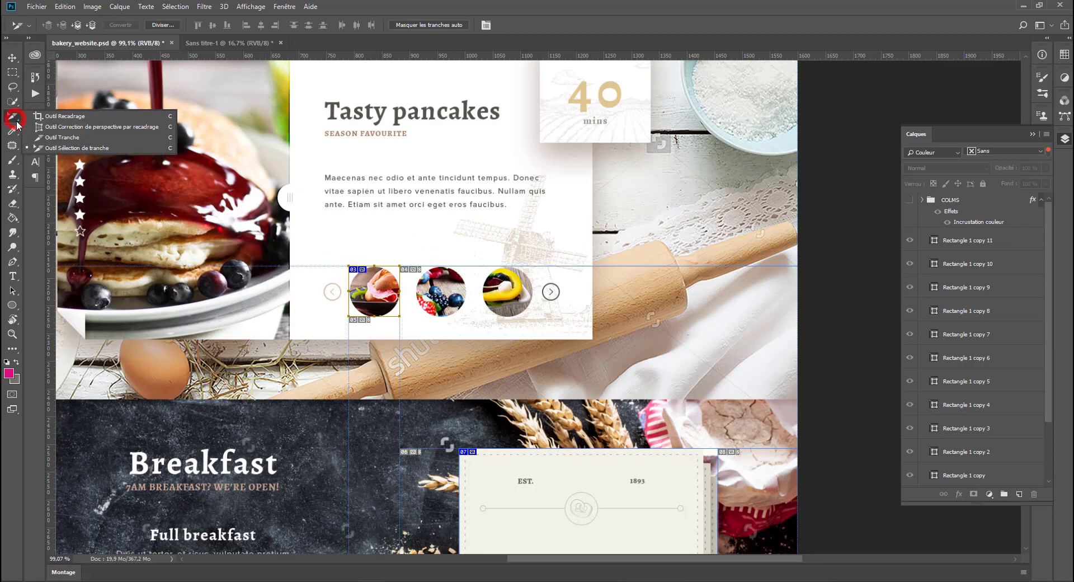
left_click(67, 137)
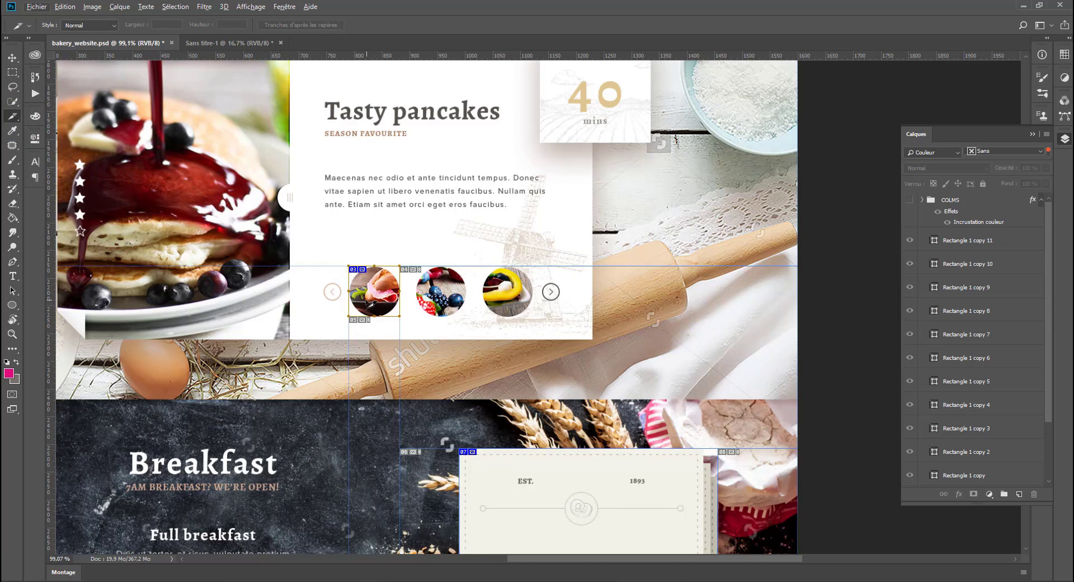
left_click_drag(369, 301, 435, 289)
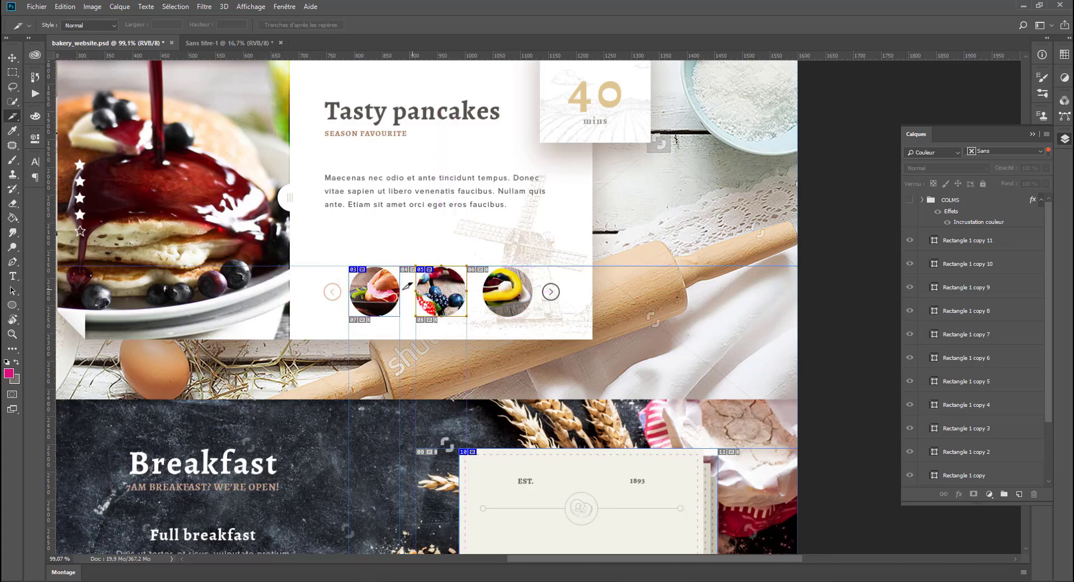
left_click_drag(430, 297, 495, 294)
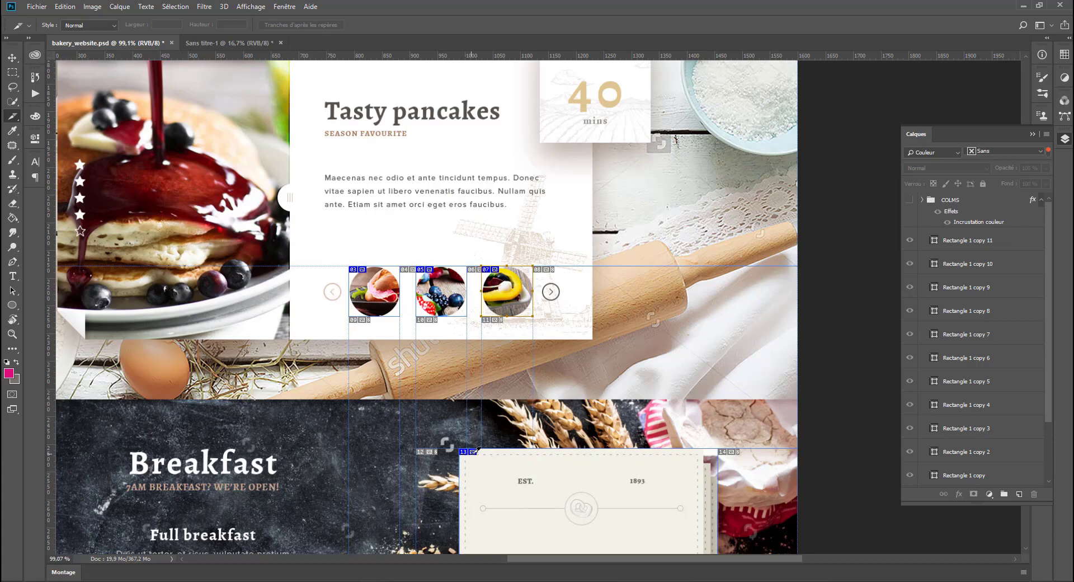
Try a square slice over the "Tasty pancakes" paragraph in the fixed-proportions style at 1 by 1, and undo it
scroll(472, 454, "down", 3)
scroll(473, 468, "up", 4)
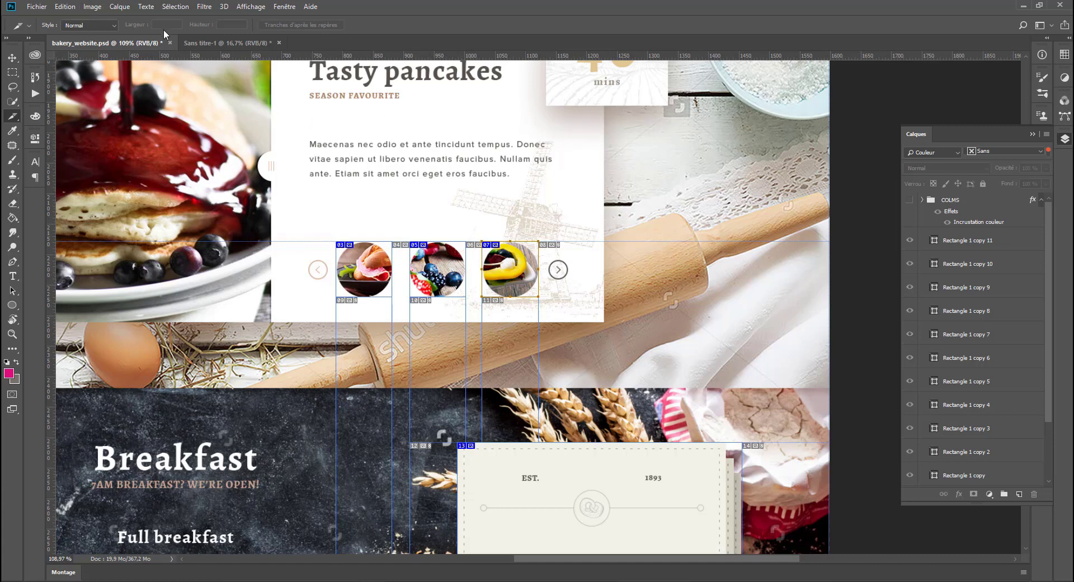
left_click(108, 25)
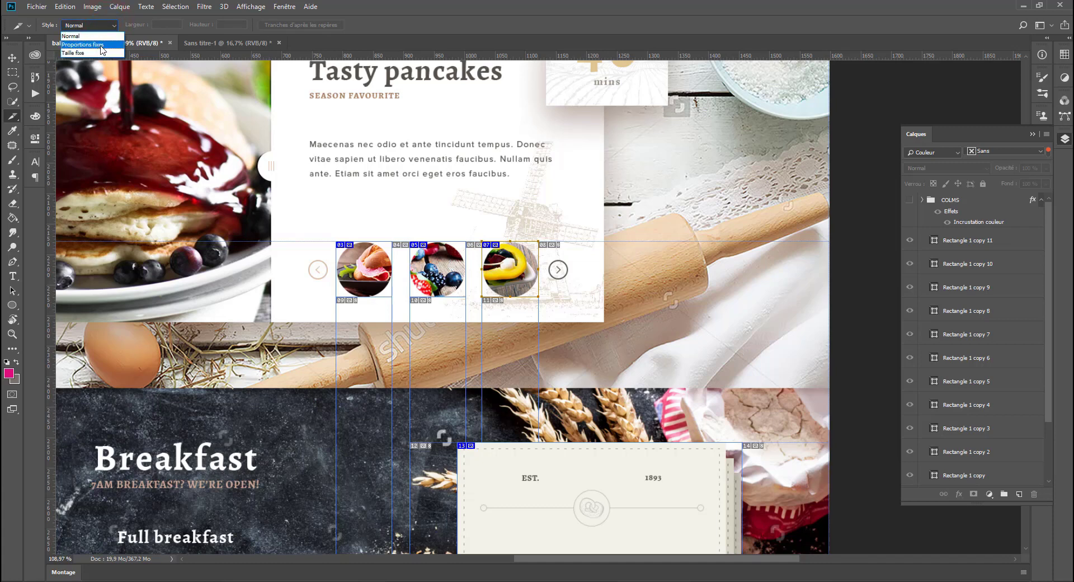
left_click(96, 45)
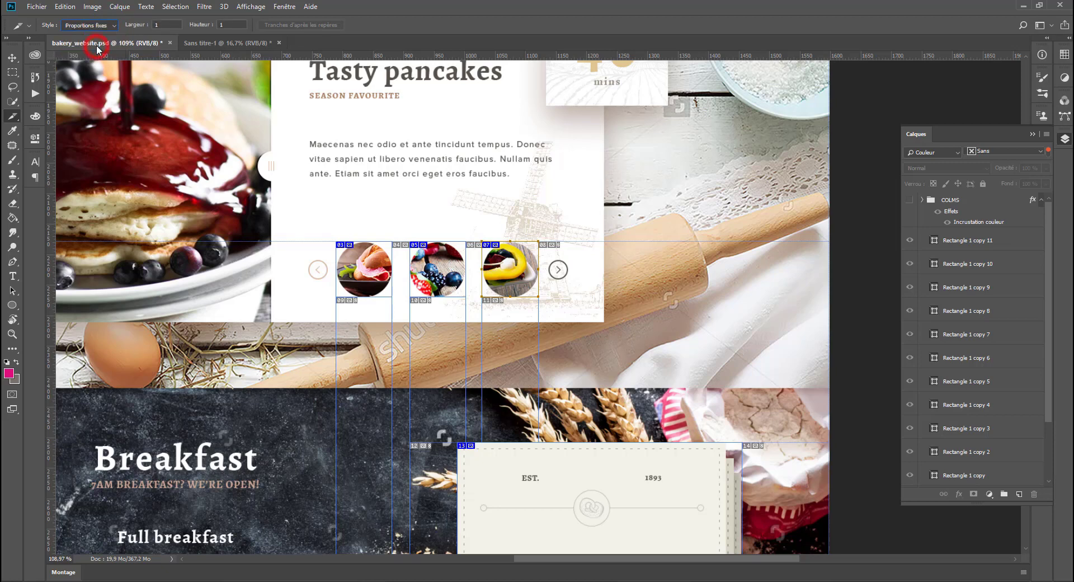
left_click_drag(327, 123, 561, 218)
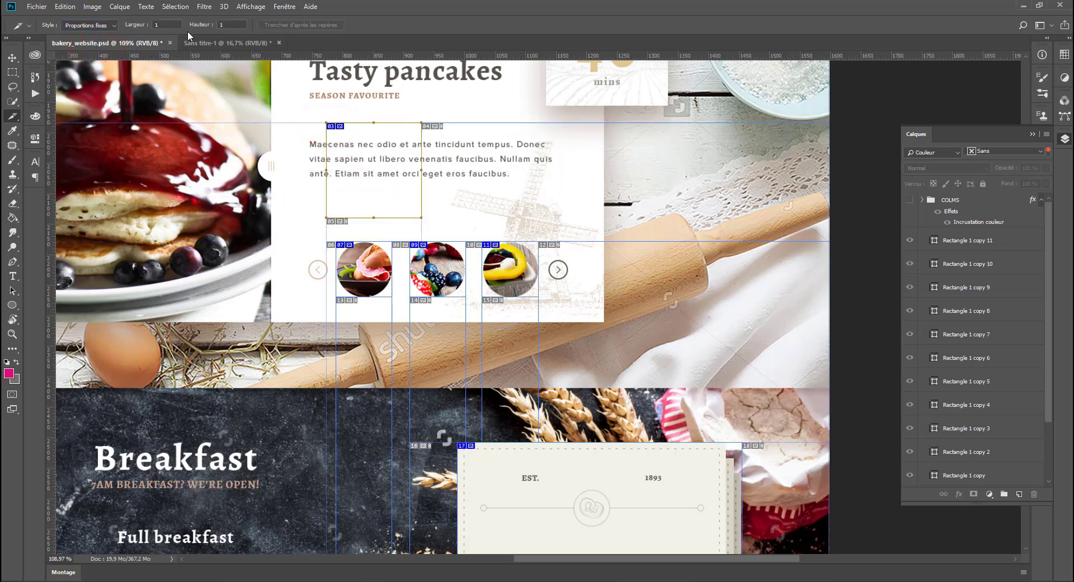
key("ctrl+z")
Try the fixed-size slice style at 64 by 64 px and switch the style back to Normal
left_click(114, 25)
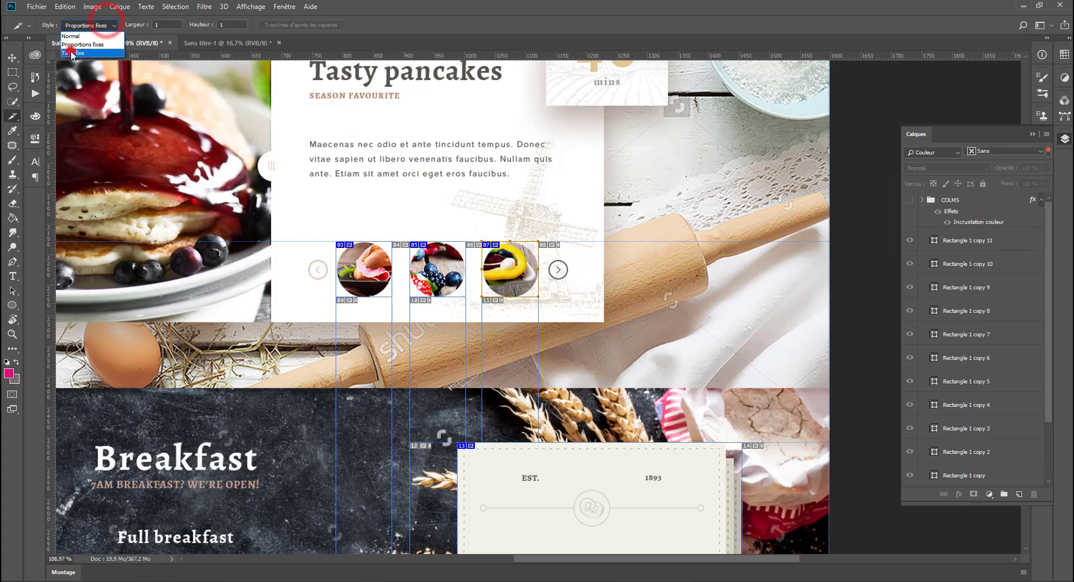
left_click(84, 56)
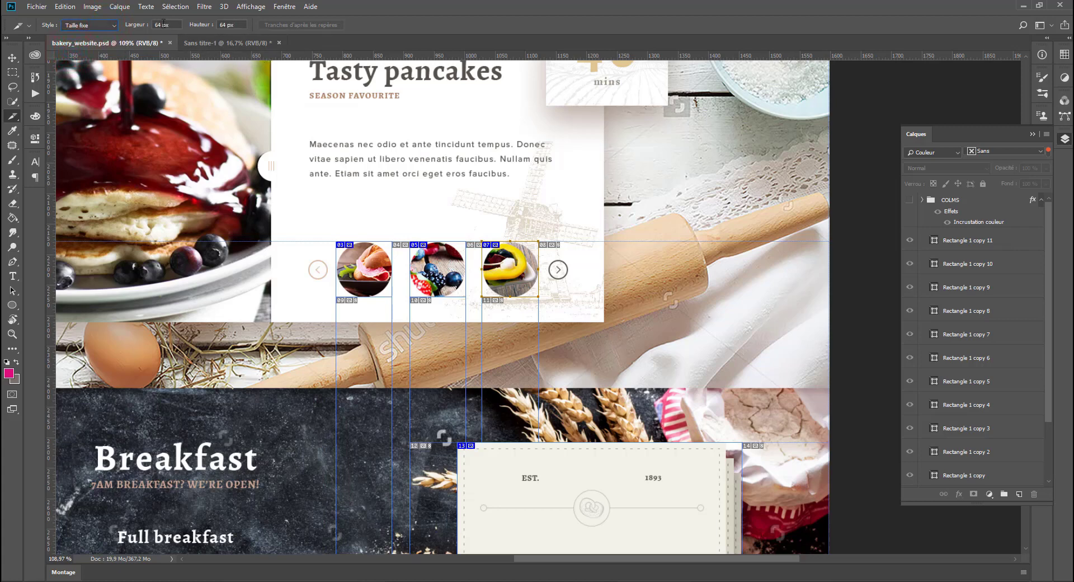
left_click(86, 25)
left_click(78, 36)
Place two horizontal guides with the Move tool, one on each horizontal boundary of the "Art of cakes" section
left_click(12, 58)
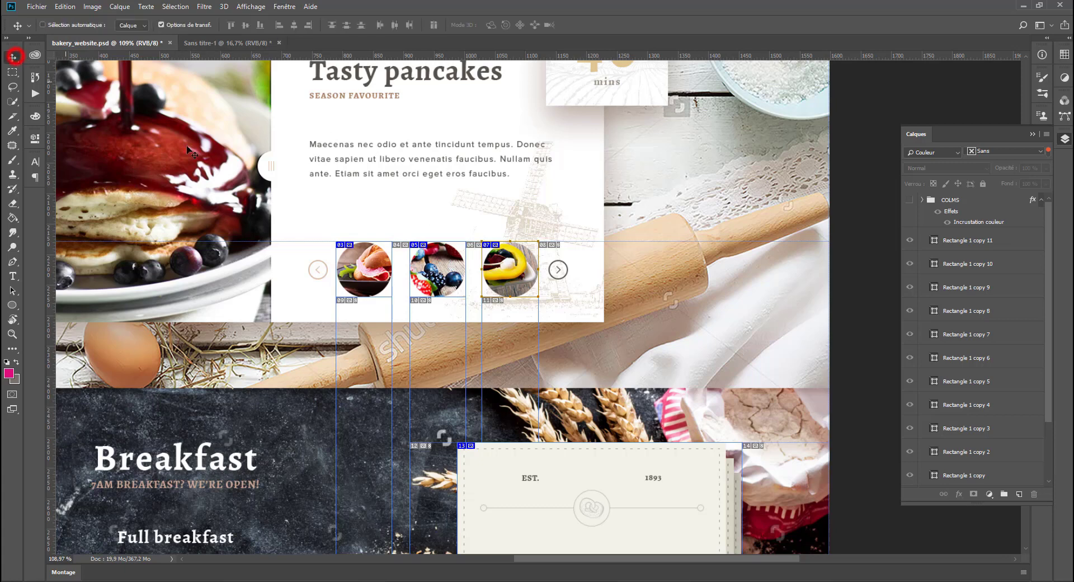
scroll(279, 250, "down", 8)
scroll(249, 292, "down", 3)
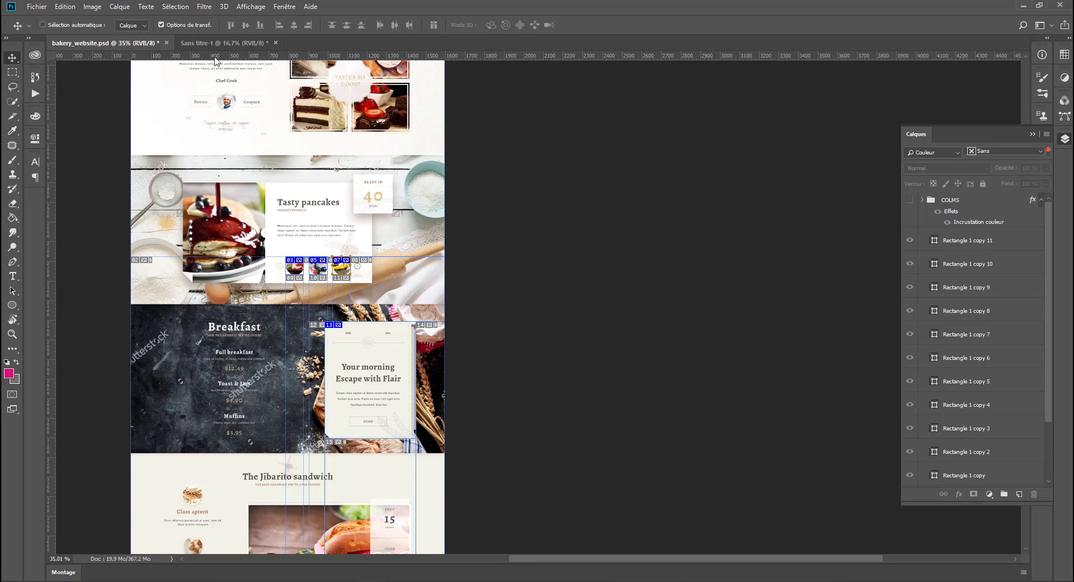
left_click_drag(229, 56, 255, 154)
left_click_drag(316, 56, 362, 91)
scroll(341, 193, "up", 2)
scroll(339, 227, "down", 3)
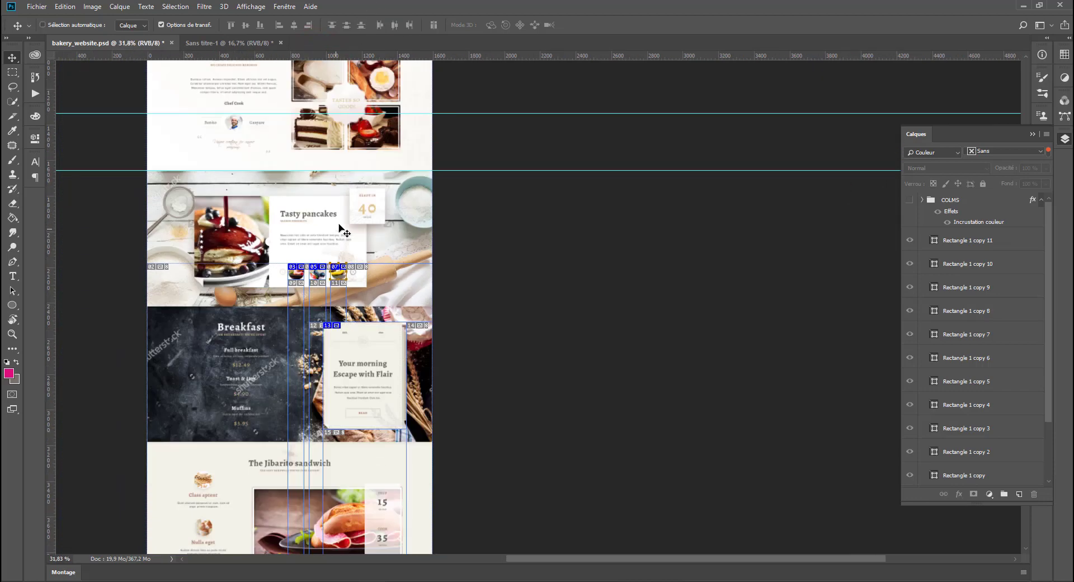
left_click_drag(340, 211, 338, 407)
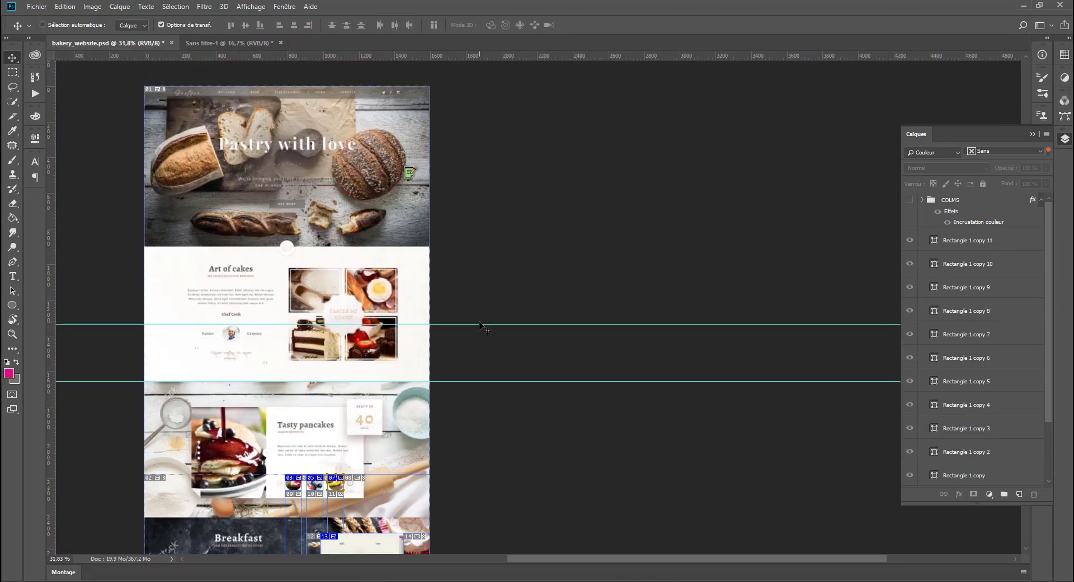
left_click_drag(478, 324, 484, 246)
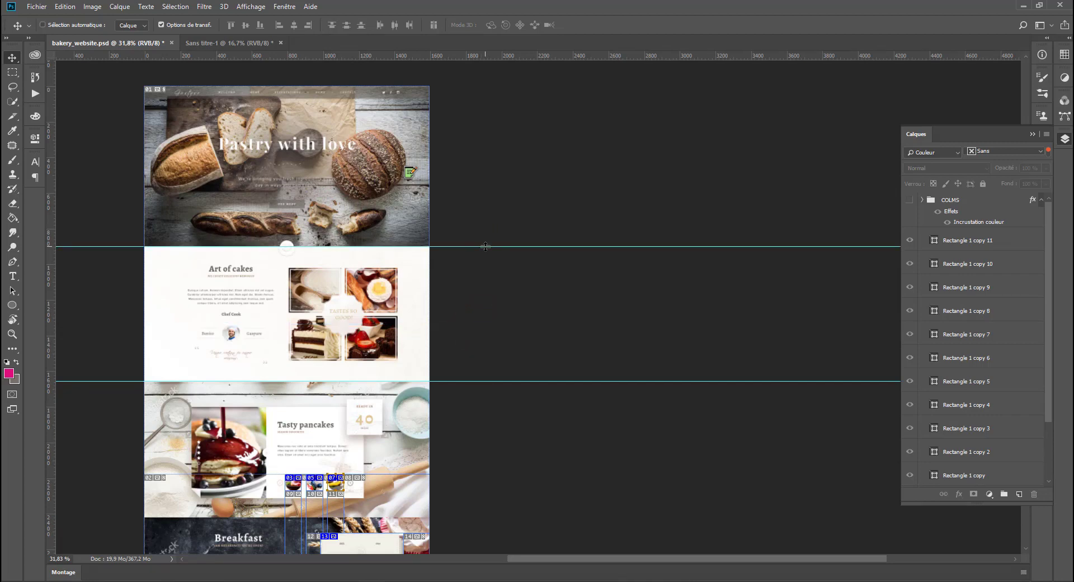
Generate slices from the guides with the Slice tool and look over the resulting page divisions
left_click(12, 116)
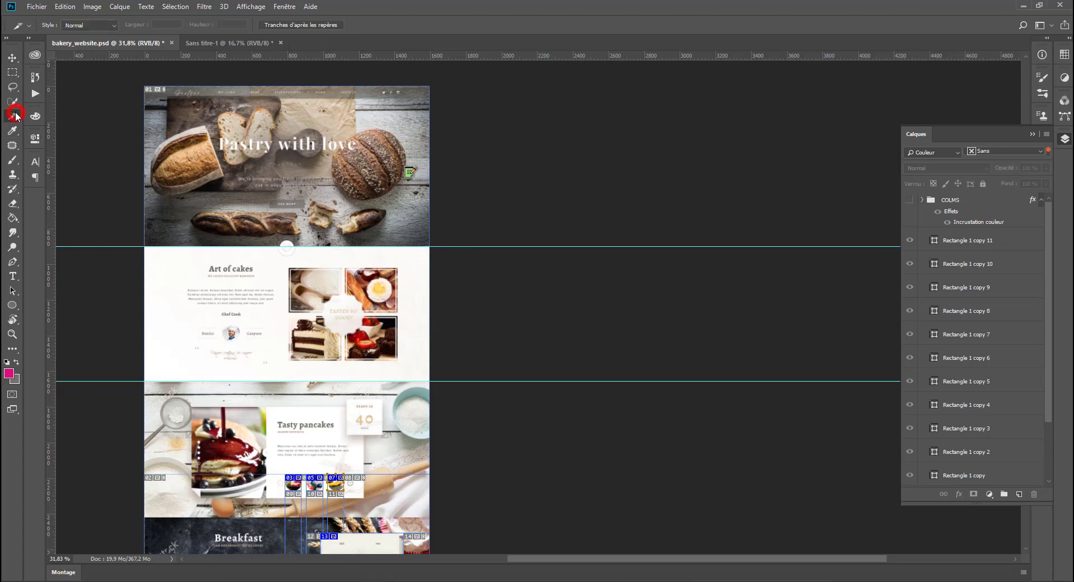
left_click(293, 23)
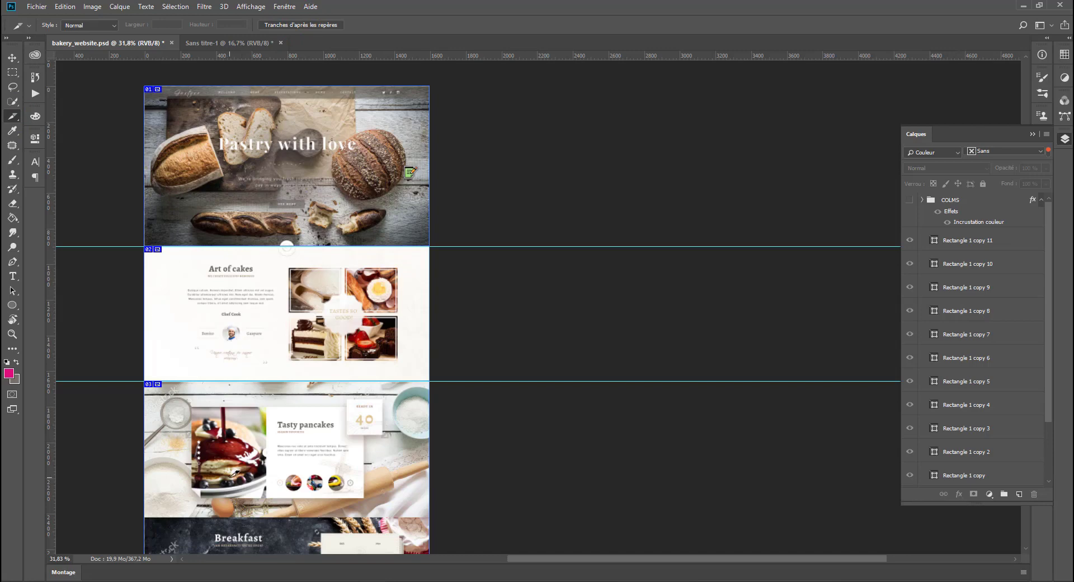
scroll(231, 476, "down", 5)
scroll(517, 417, "up", 6)
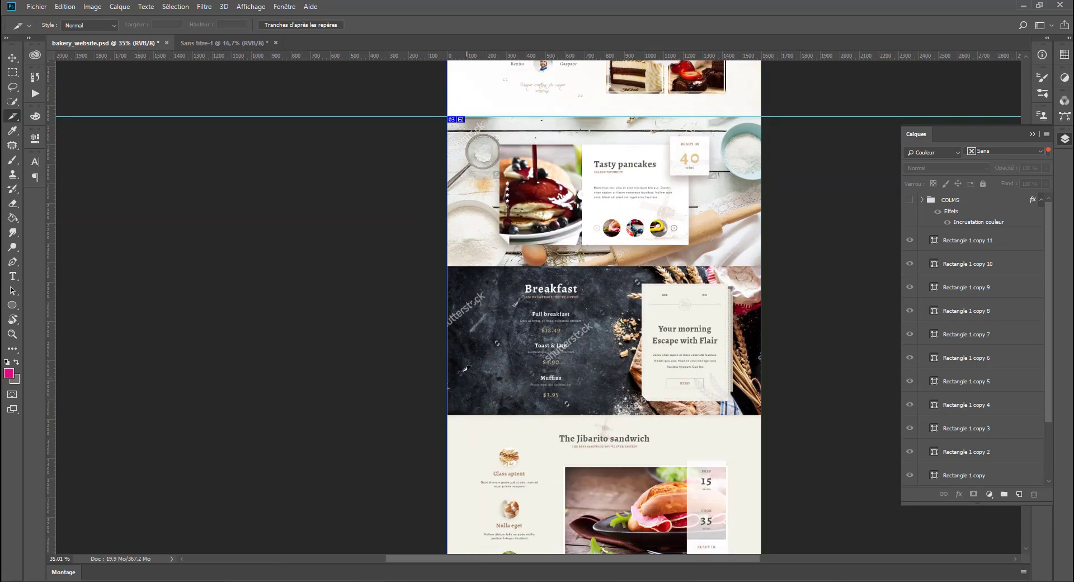
left_click_drag(431, 348, 68, 537)
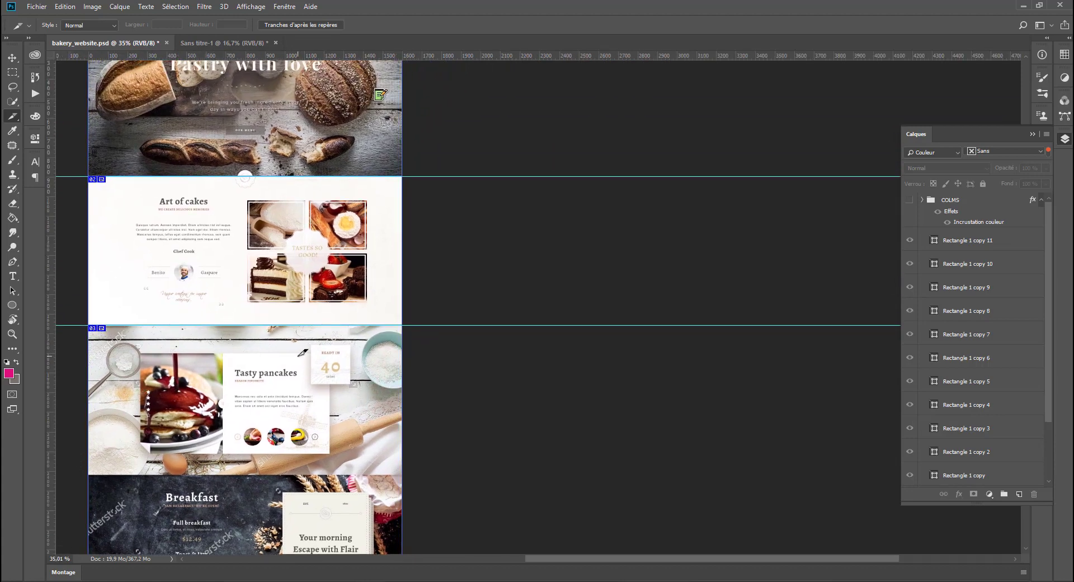
scroll(305, 438, "up", 1)
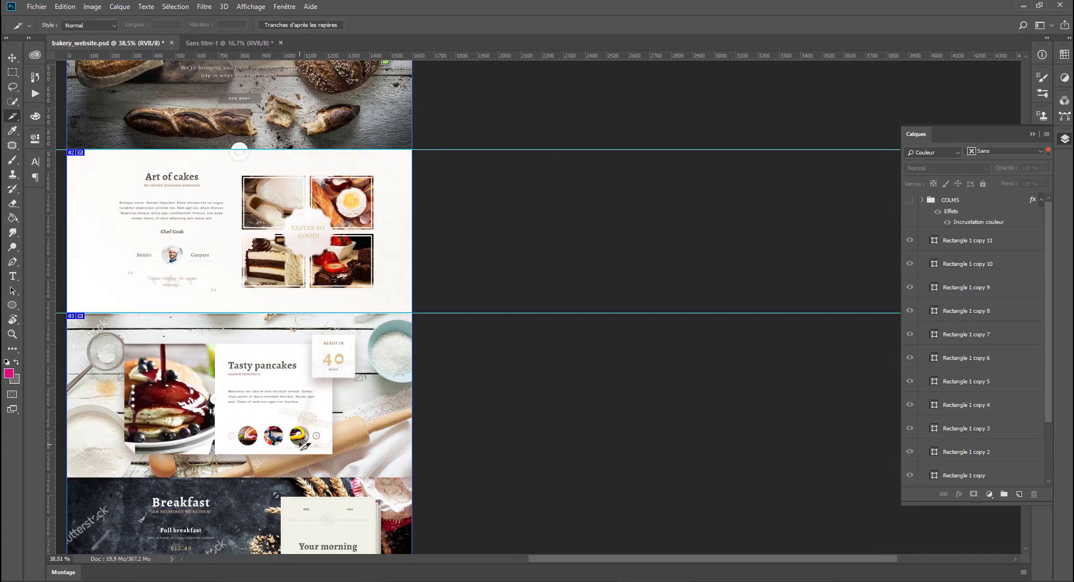
Undo the guide-based slicing and both guides to restore the hand-drawn slices
key("ctrl+alt+z")
key("ctrl+alt+z")
key("ctrl+alt+z")
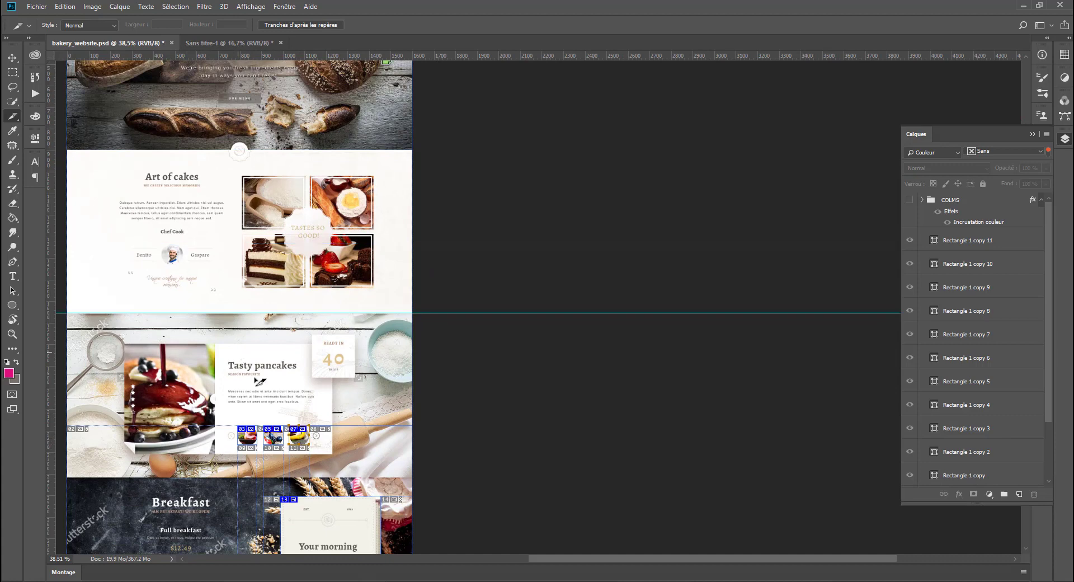
key("ctrl+alt+z")
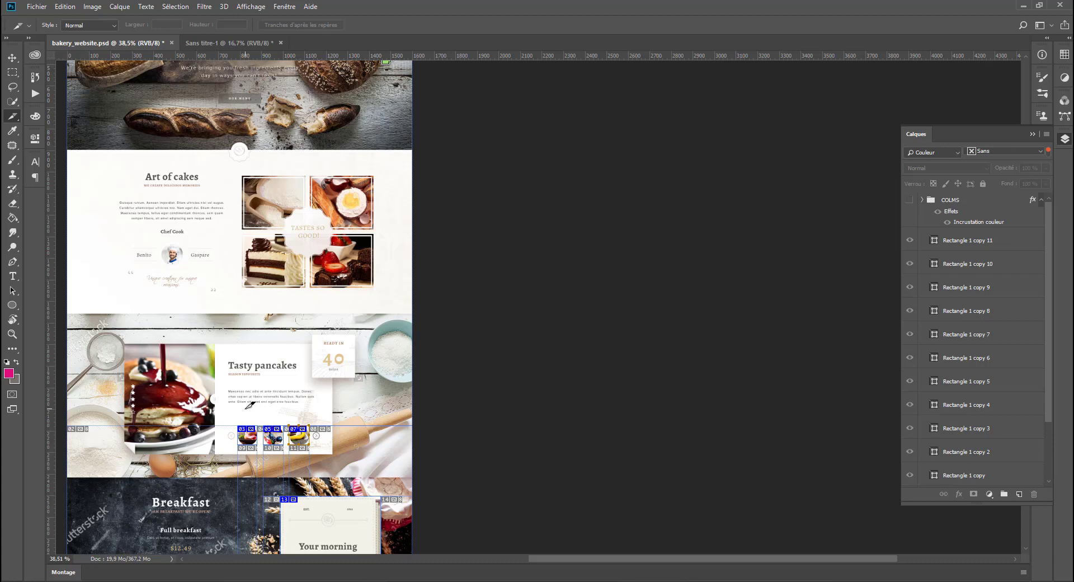
Open Save for Web for the bakery mockup and show the optimized preview on its own
key("ctrl+alt+shift+s")
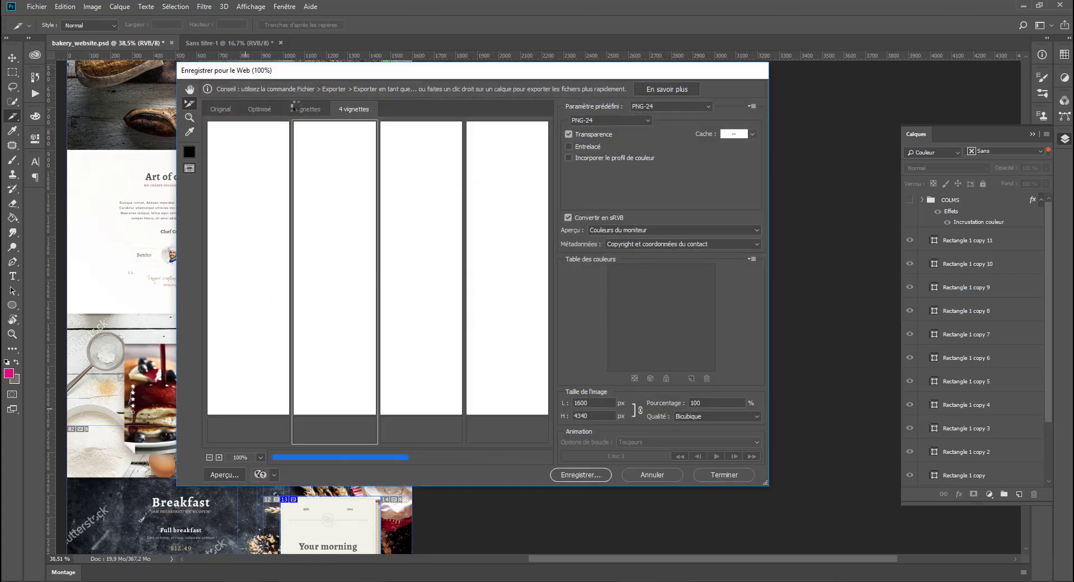
left_click(258, 108)
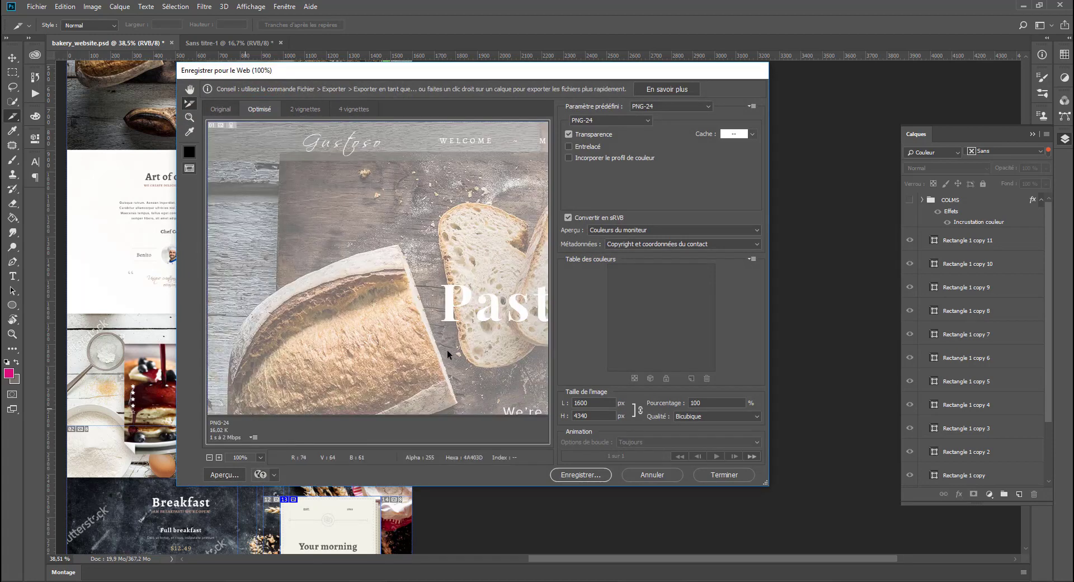
left_click(447, 350)
left_click(474, 350)
Select the three round thumbnail slices in the "Tasty pancakes" section and set their export format to JPEG
scroll(474, 350, "down", 3)
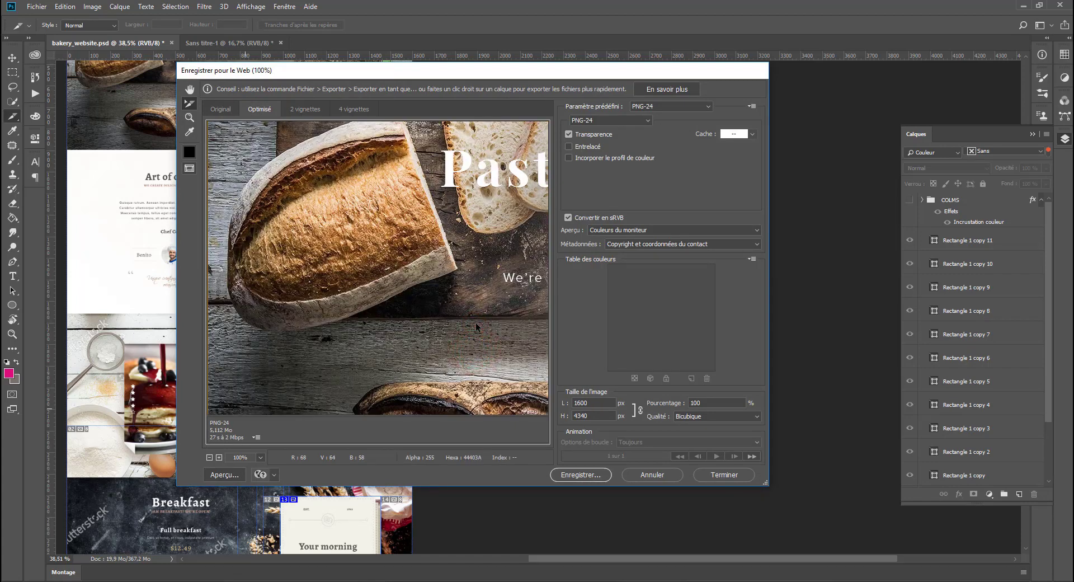
scroll(475, 328, "down", 4)
scroll(475, 327, "down", 5)
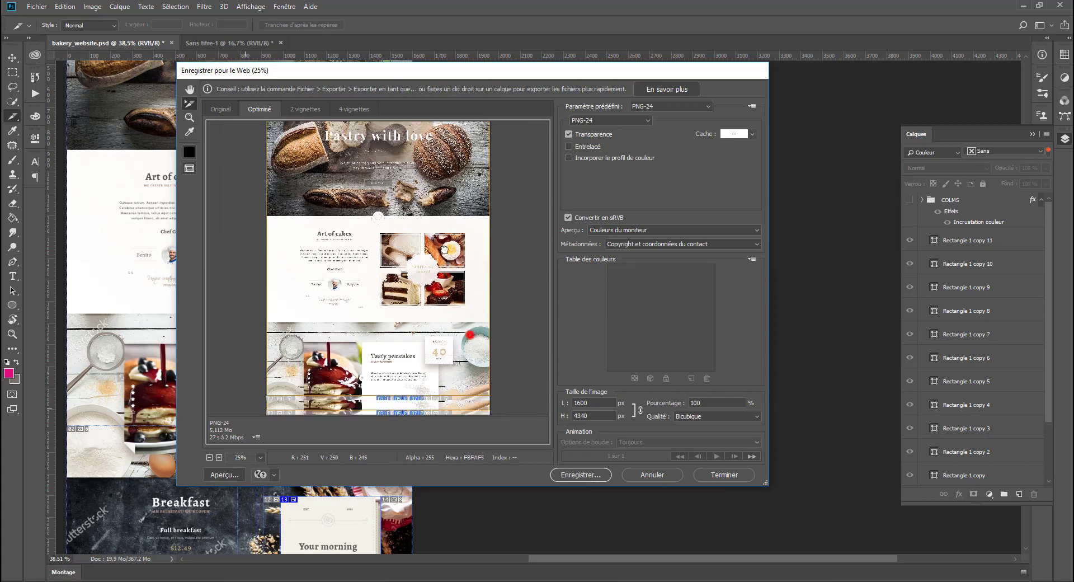
left_click(469, 331)
left_click(382, 230)
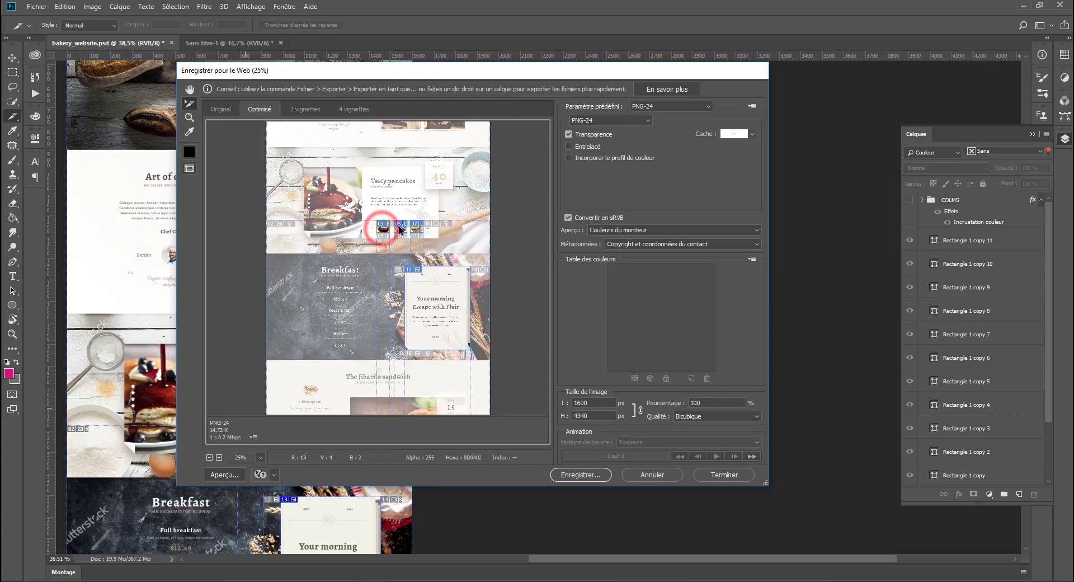
left_click_drag(404, 230, 408, 284)
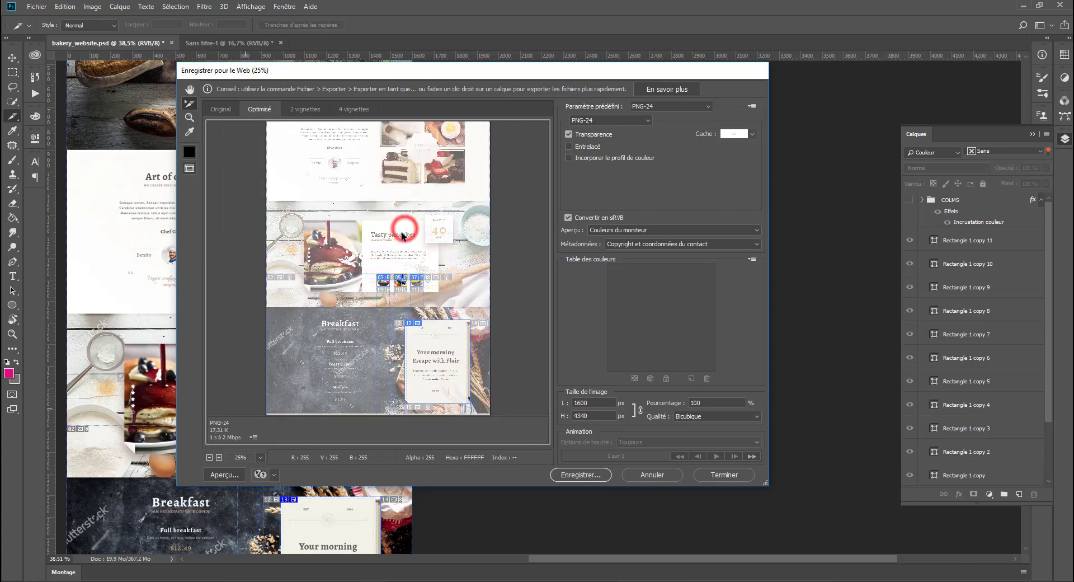
left_click(411, 283)
left_click(418, 281)
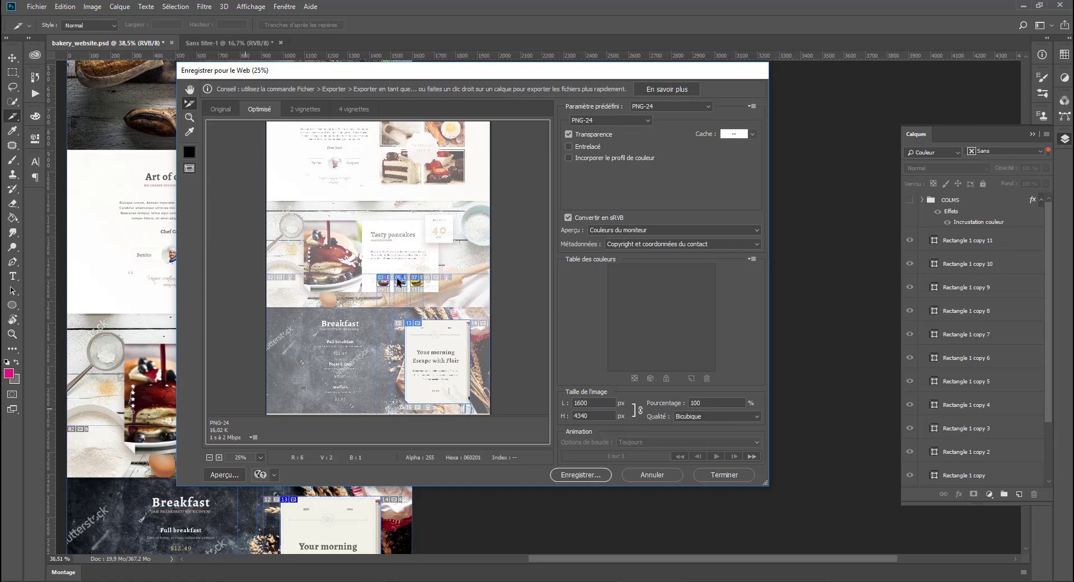
left_click(399, 284)
left_click(383, 284)
left_click(612, 121)
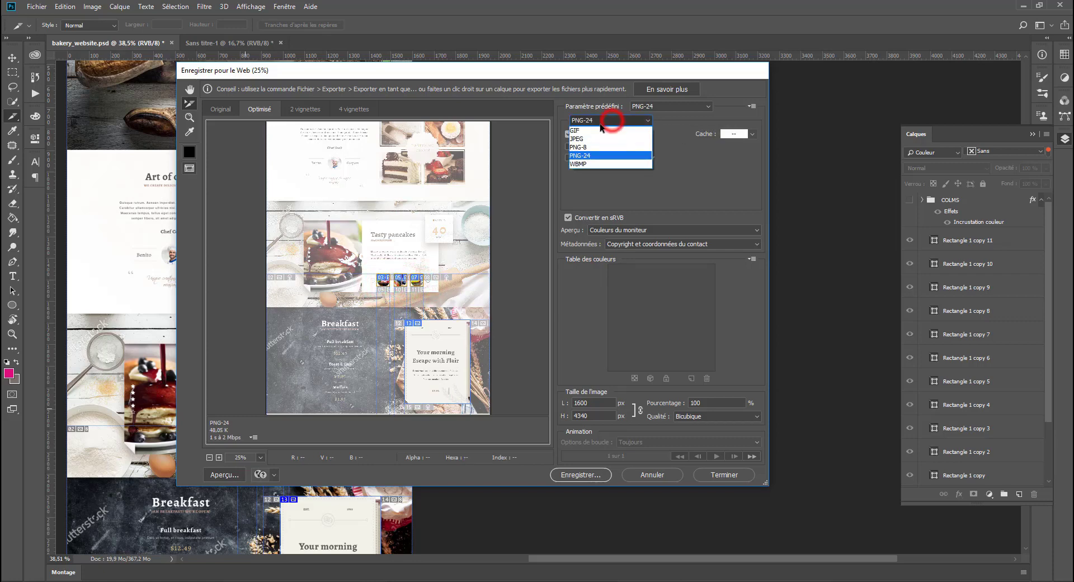
left_click(584, 145)
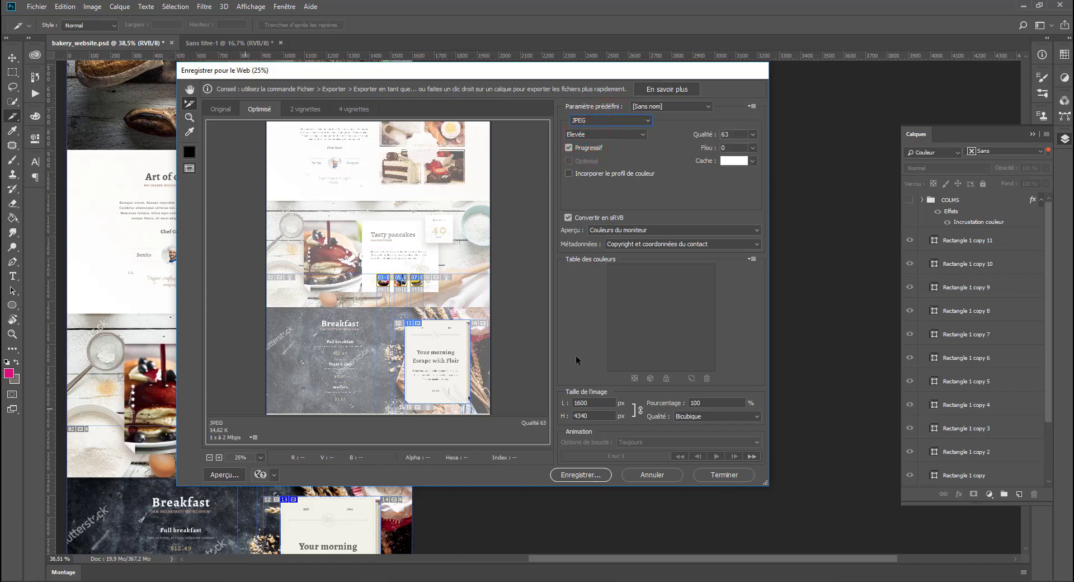
Start saving the optimized copy with only the selected slices, the Images format and the default settings
left_click(572, 476)
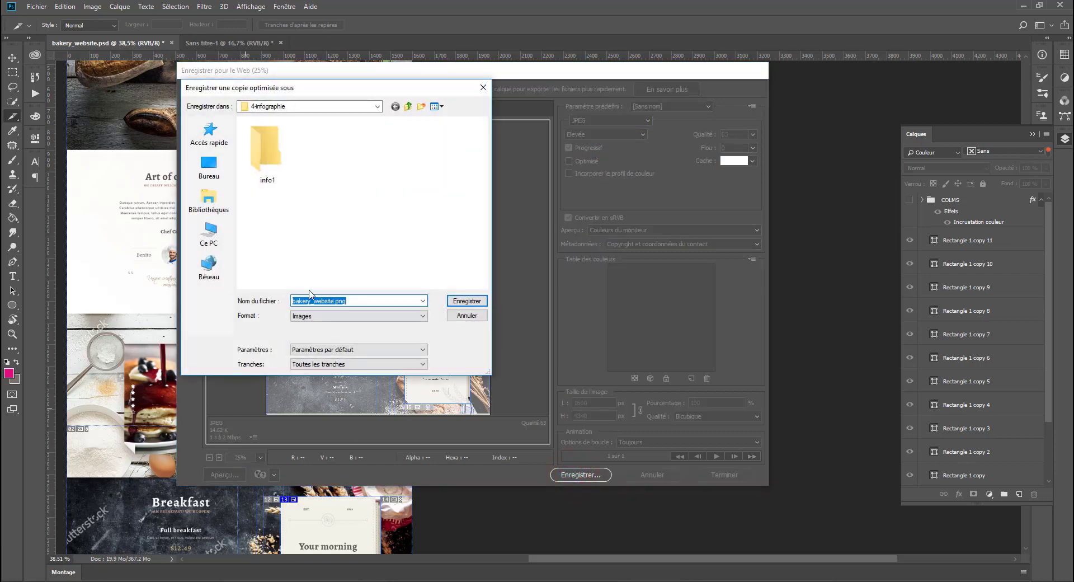
left_click(312, 364)
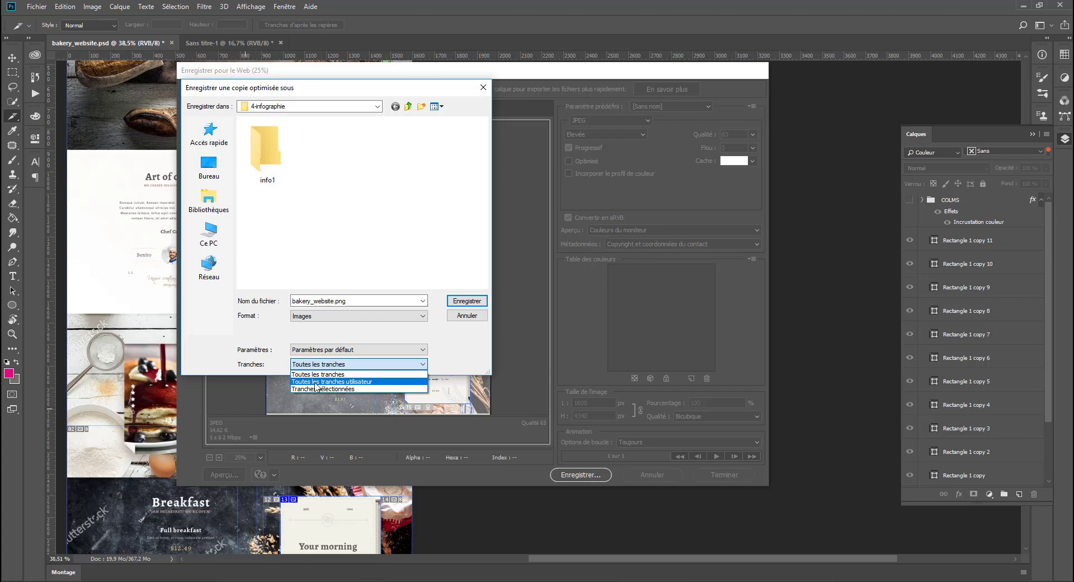
left_click(314, 389)
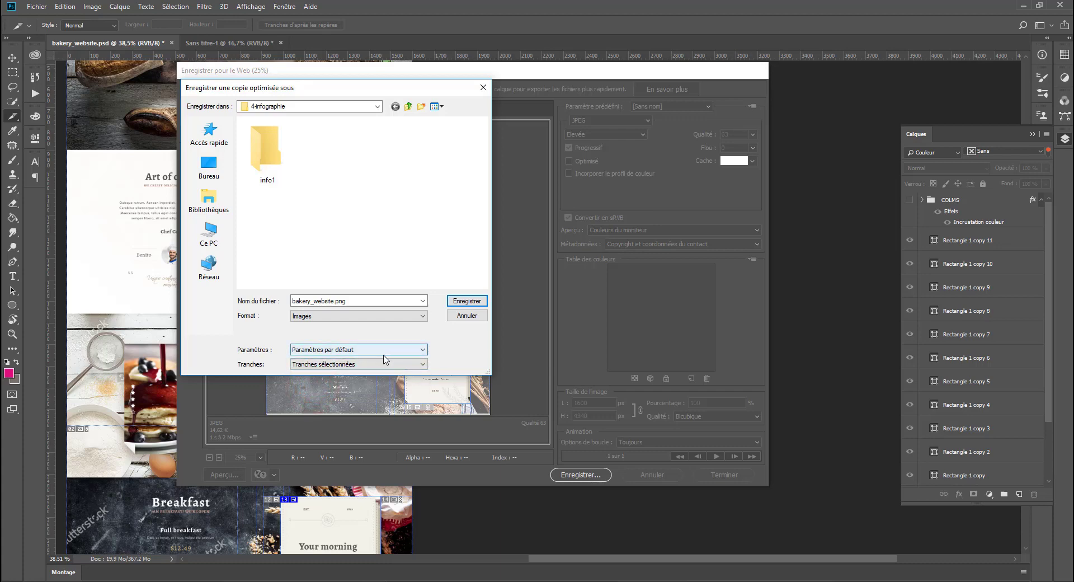
left_click(355, 351)
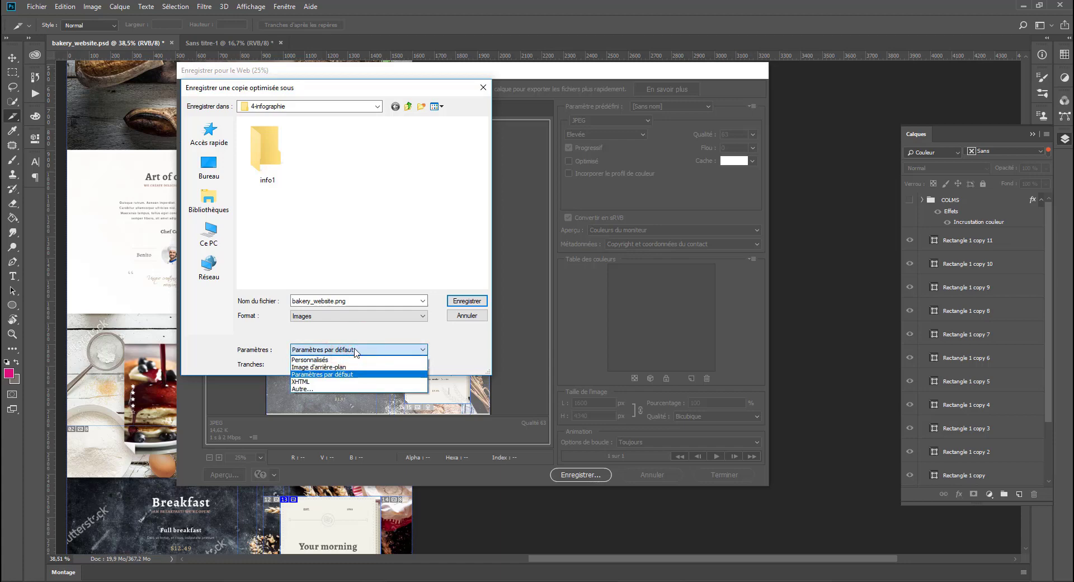
left_click(356, 350)
left_click(358, 316)
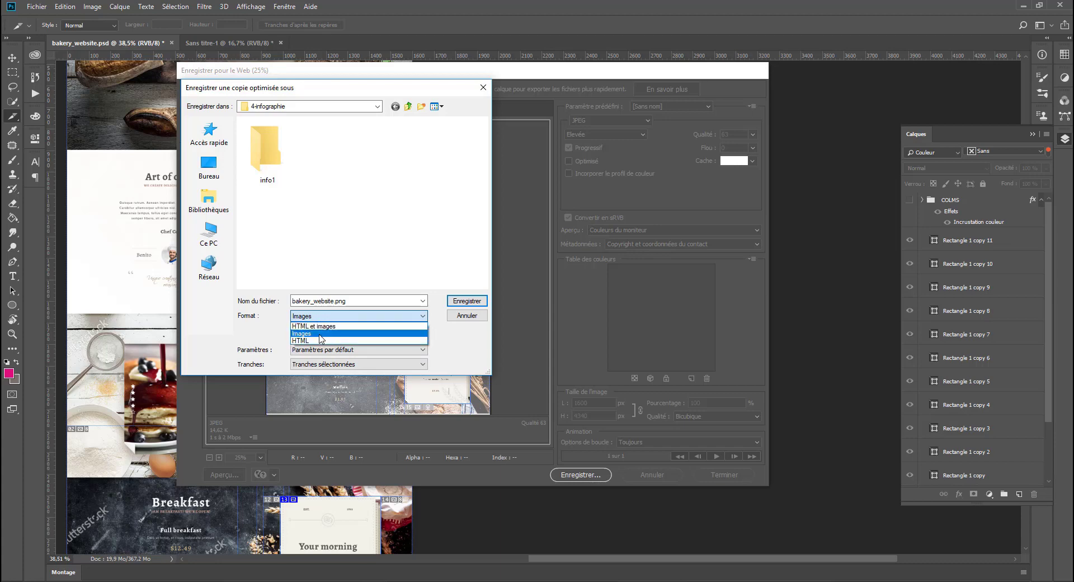
left_click(319, 333)
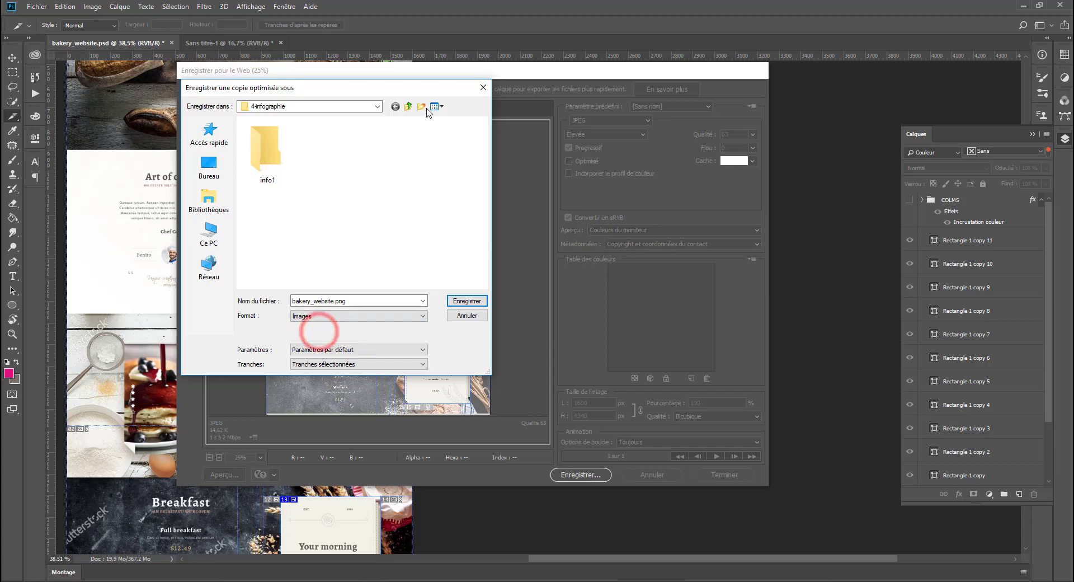
Choose the "6-one page" folder inside "pour entrepreneur" as the destination and save the slices
left_click(408, 106)
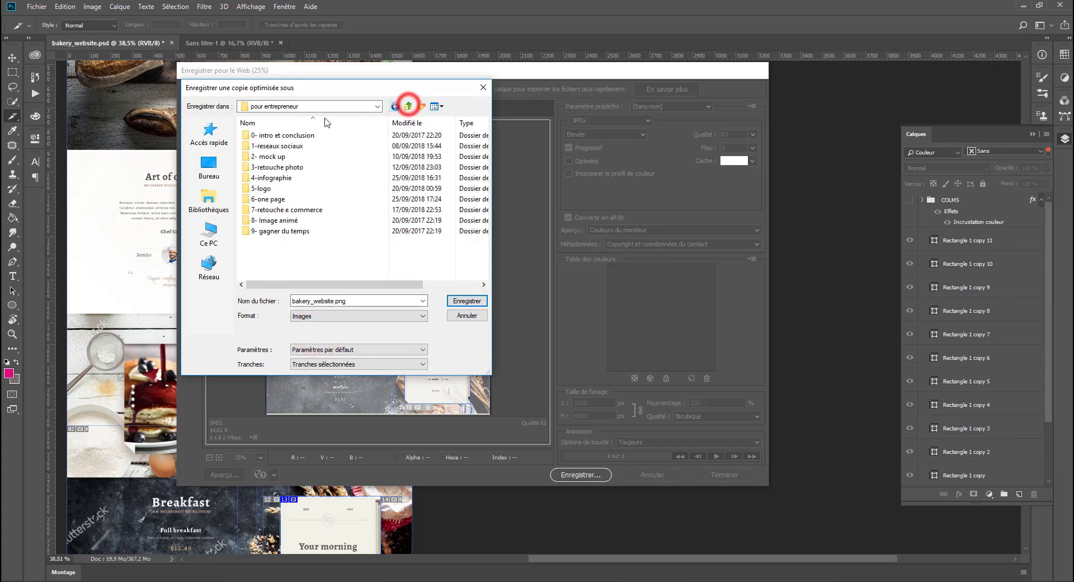
double_click(266, 199)
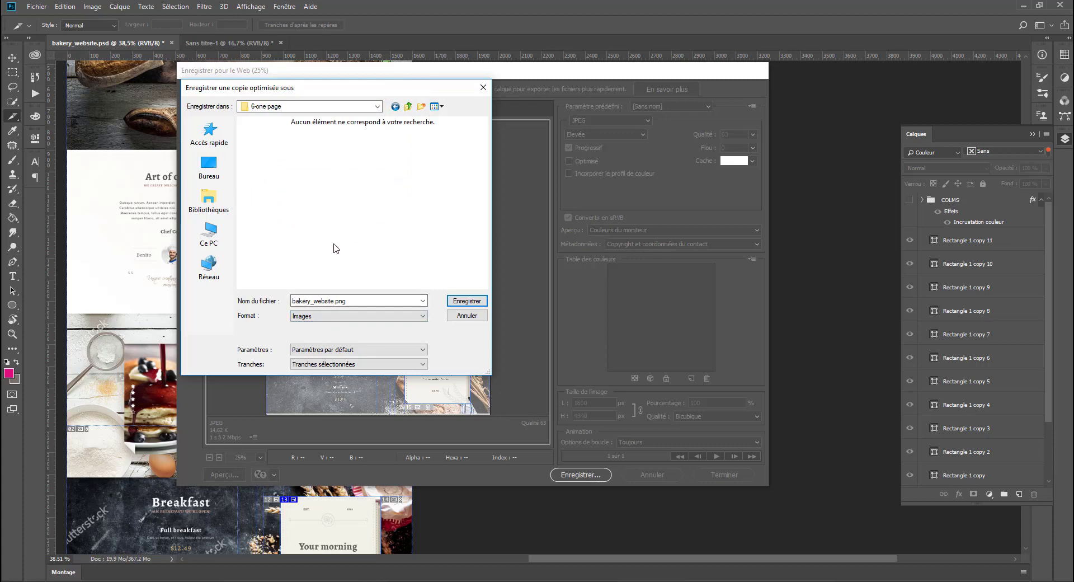
left_click(466, 300)
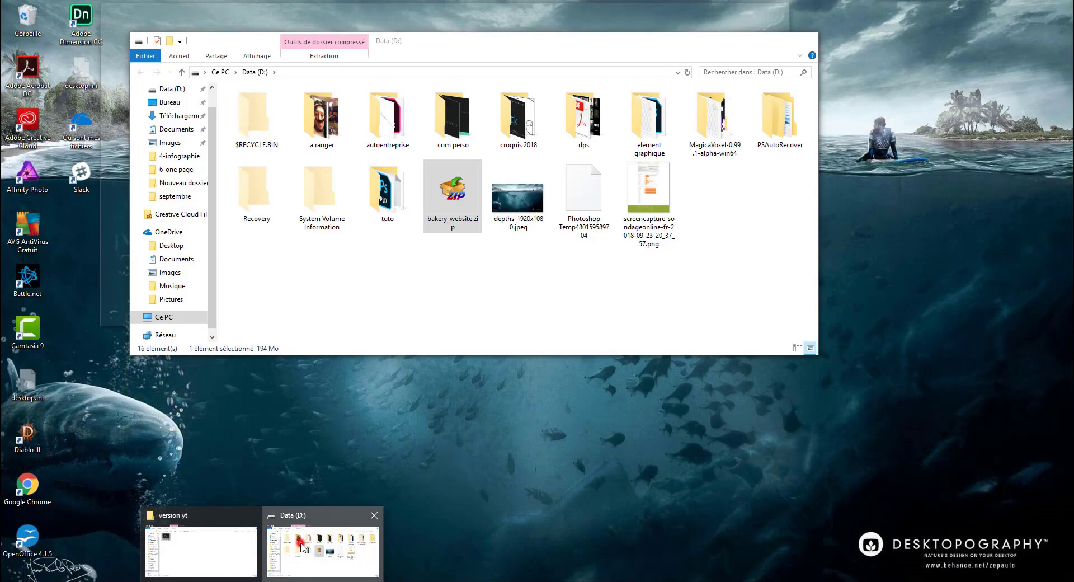
Switch to File Explorer and open the images folder under tuto, pour entrepreneur, 6-one page on the Data drive
left_click(302, 547)
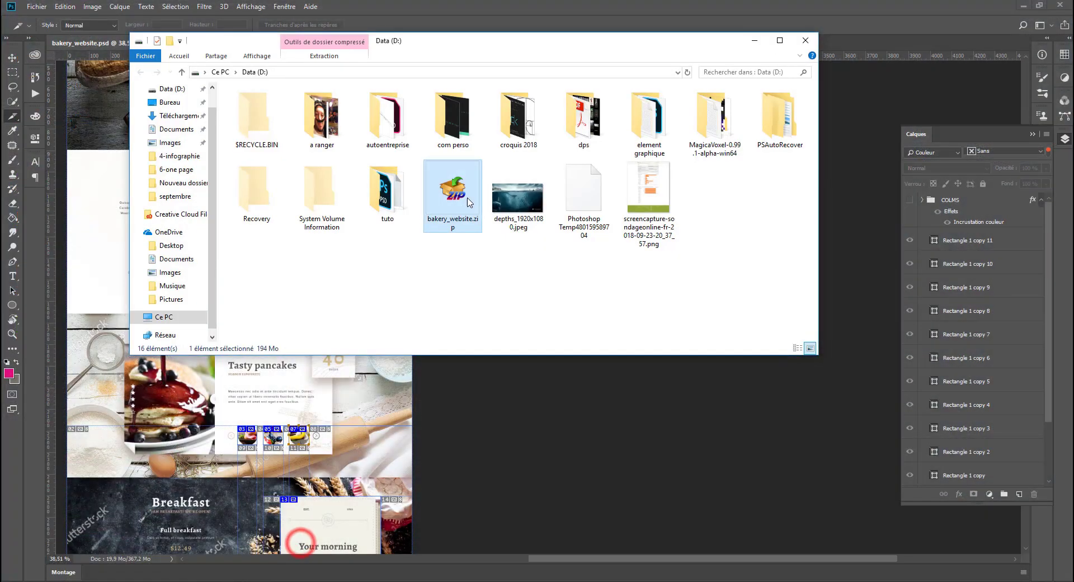
double_click(389, 193)
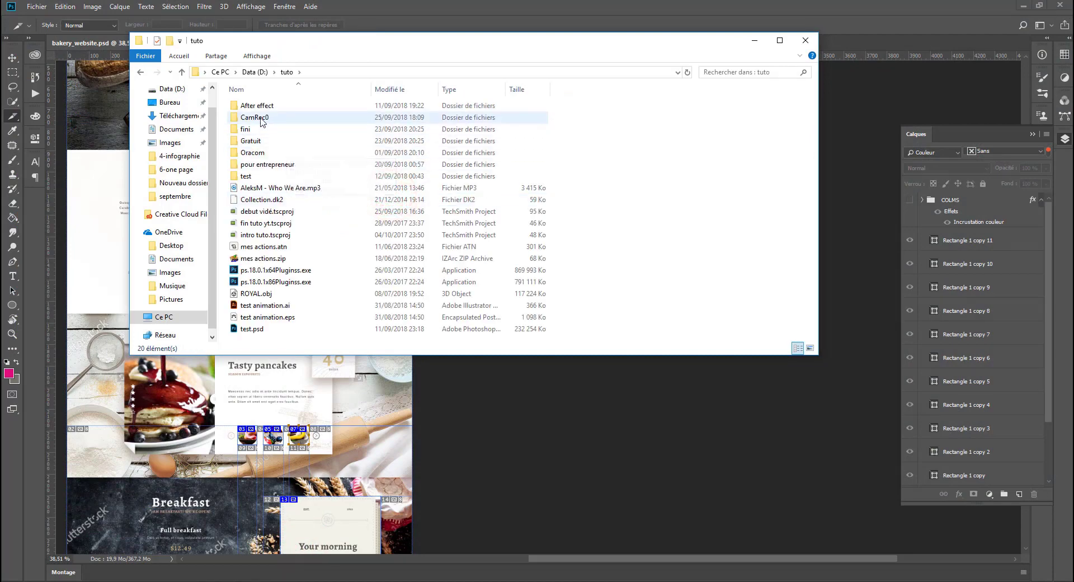
left_click(249, 166)
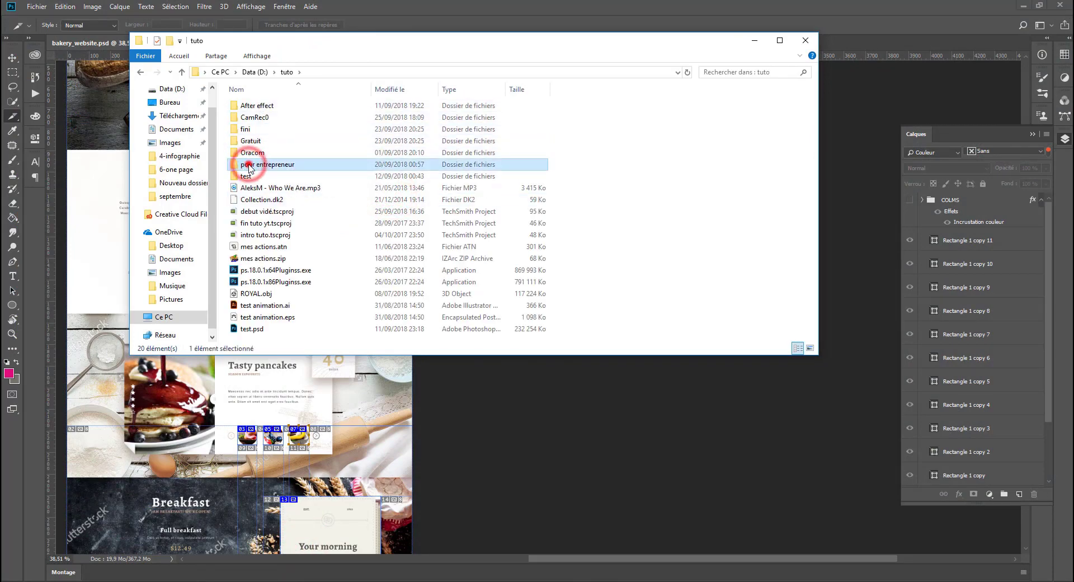
double_click(249, 165)
double_click(254, 179)
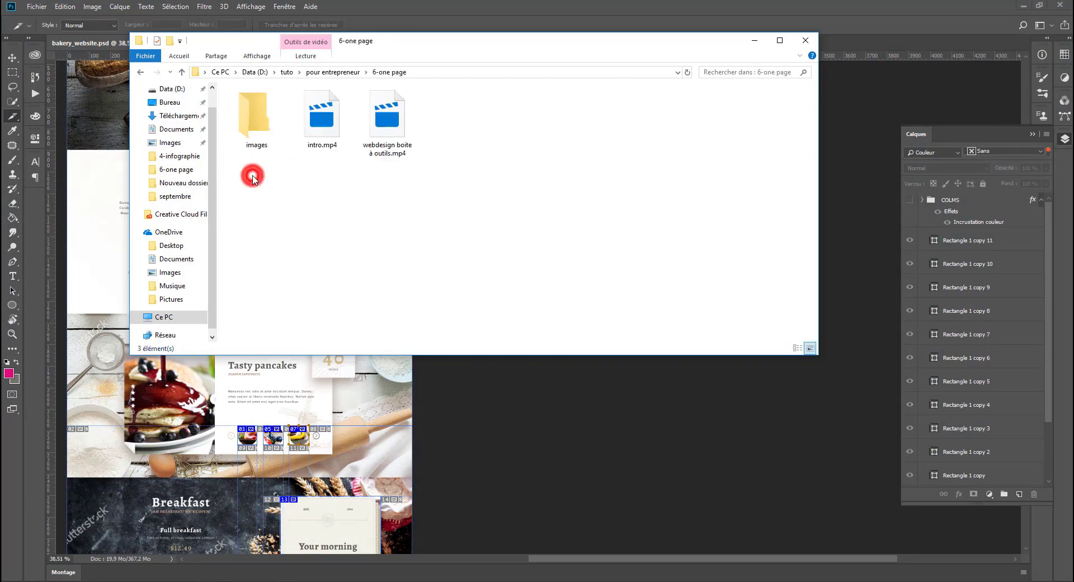
left_click(259, 130)
double_click(259, 131)
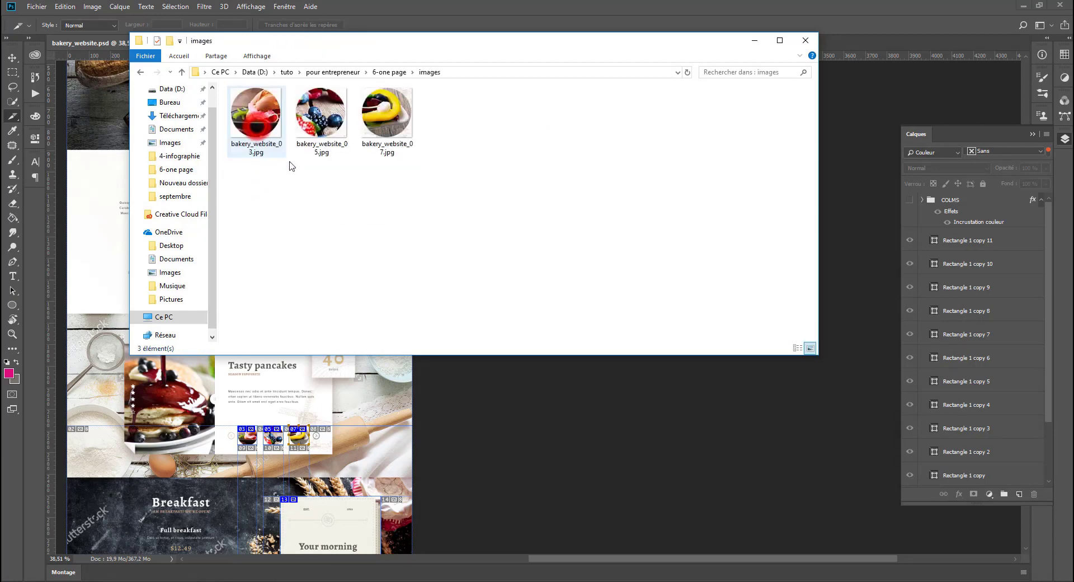
Compare the exported thumbnail images with the slices in the mockup and put the File Explorer window away
left_click(411, 134)
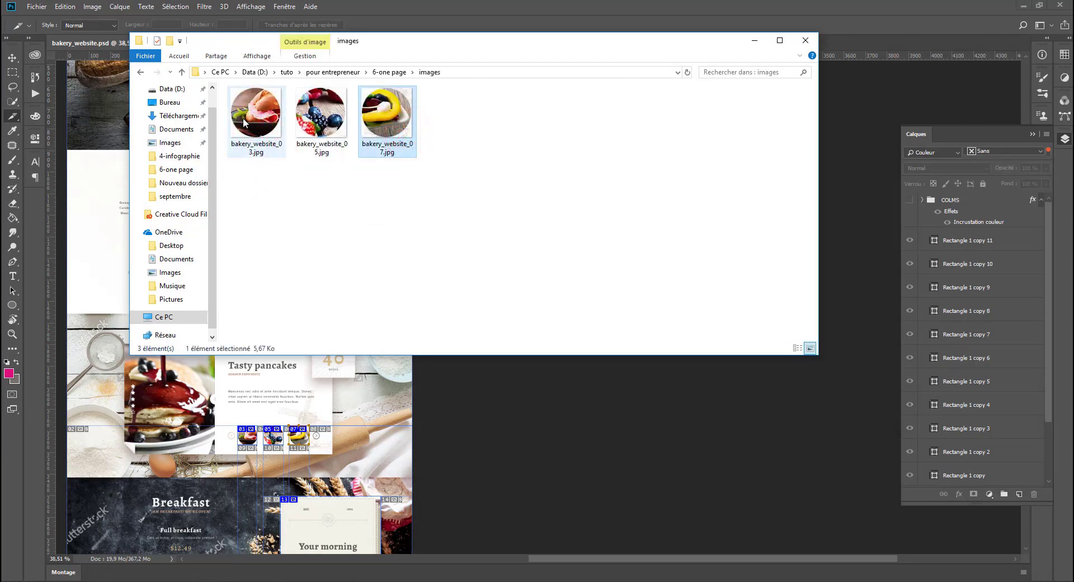
left_click_drag(396, 43, 701, 51)
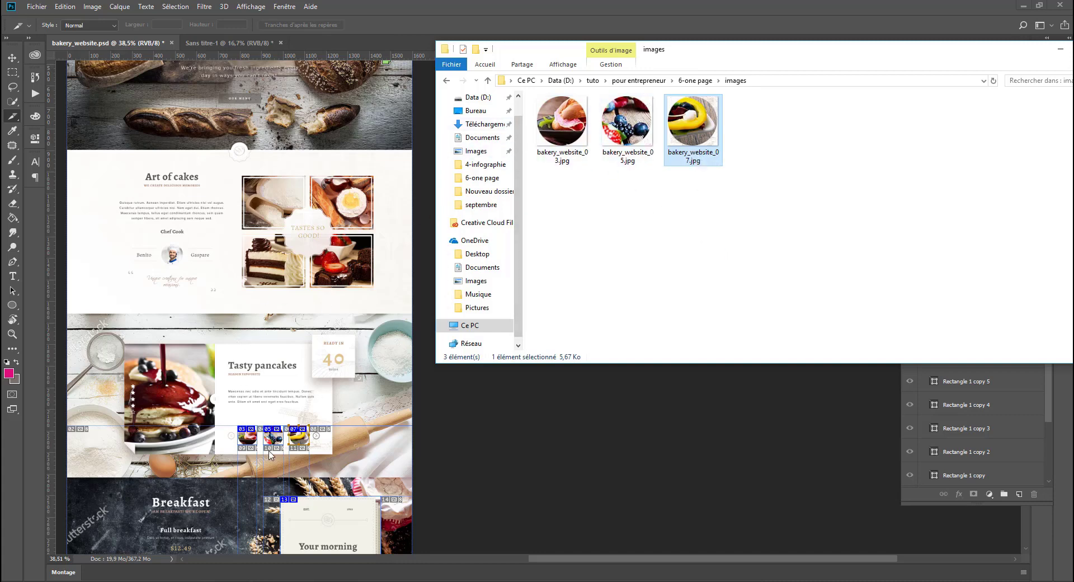
left_click_drag(801, 55, 556, 102)
left_click(815, 92)
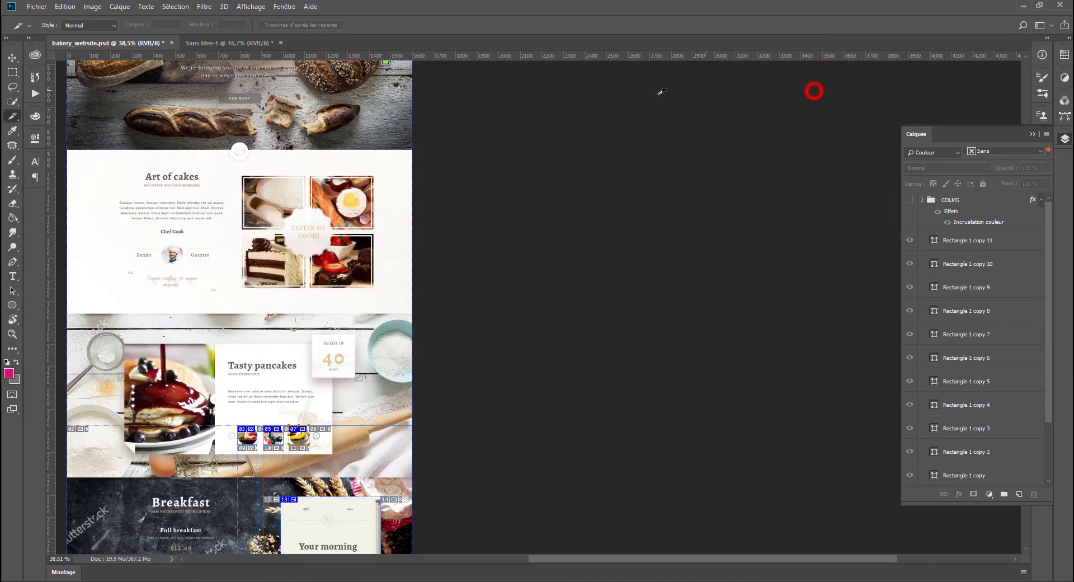
Switch to the Move tool at the "Your morning Escape with Flair" card and turn off layer filtering
scroll(337, 376, "up", 3)
scroll(337, 376, "down", 2)
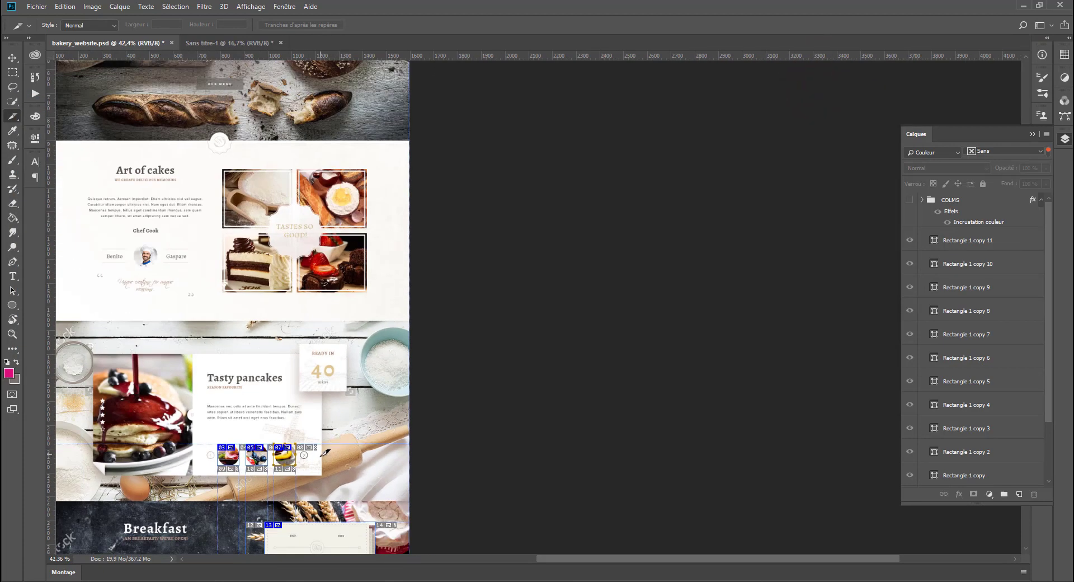
scroll(325, 452, "down", 5)
scroll(329, 226, "up", 2)
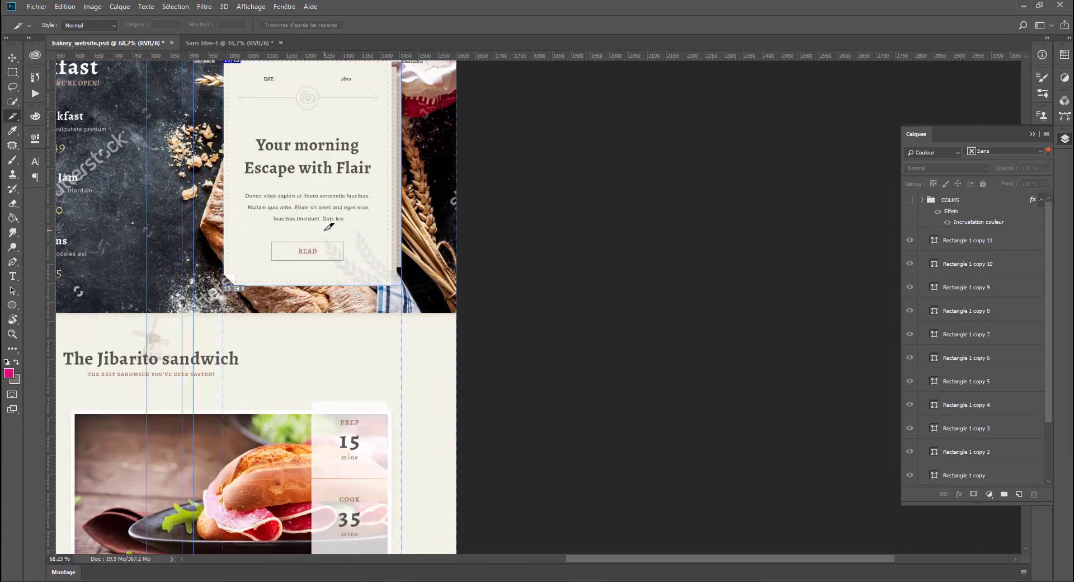
left_click(12, 59)
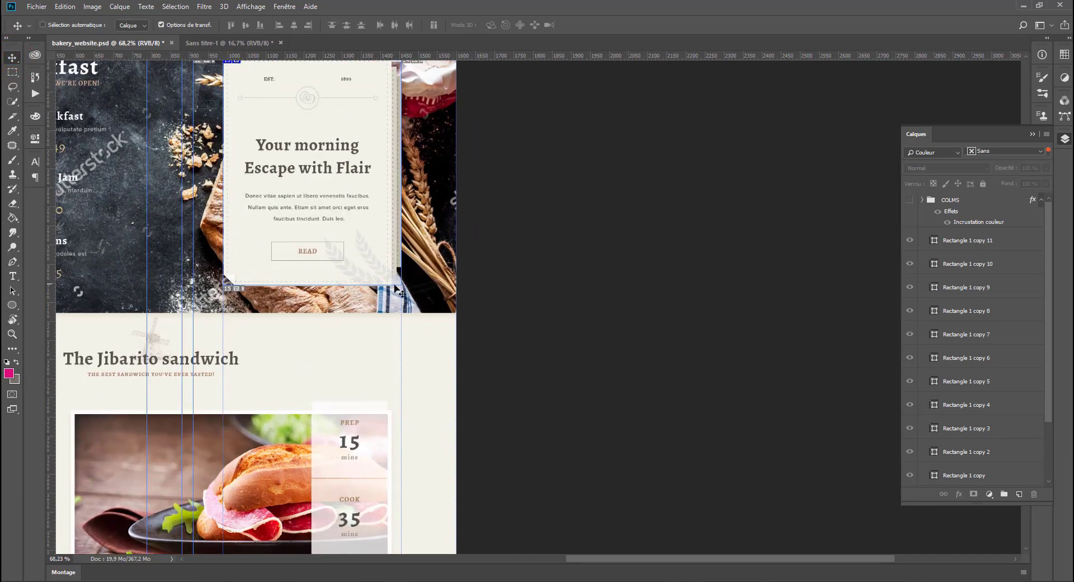
left_click(430, 288)
left_click(528, 217)
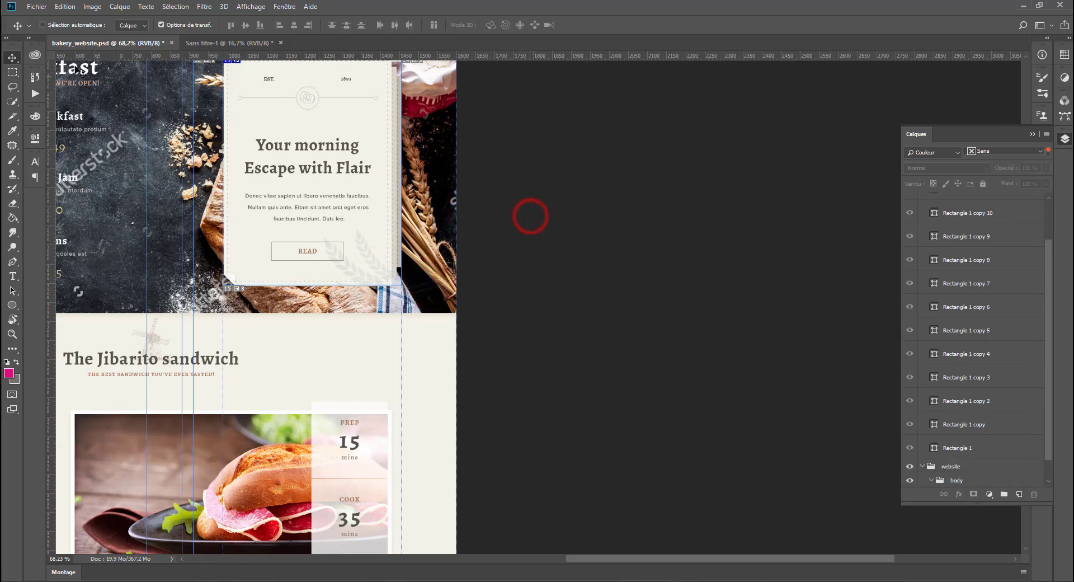
scroll(959, 319, "down", 1)
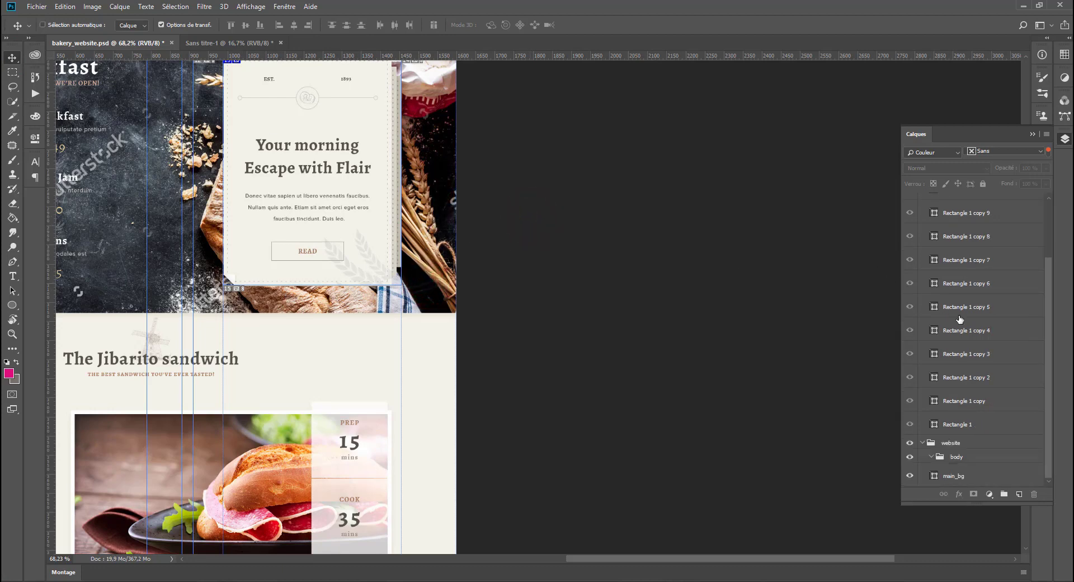
left_click(1047, 151)
Hide the placeholder photo and the bg layer behind the card in the breakfast group
left_click(423, 263, "ctrl")
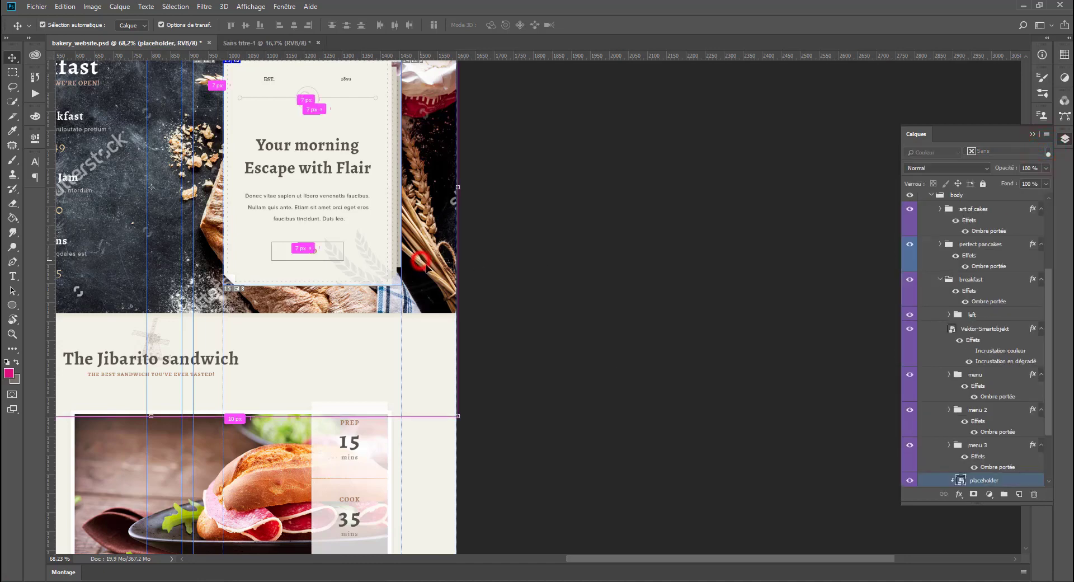
left_click(908, 482)
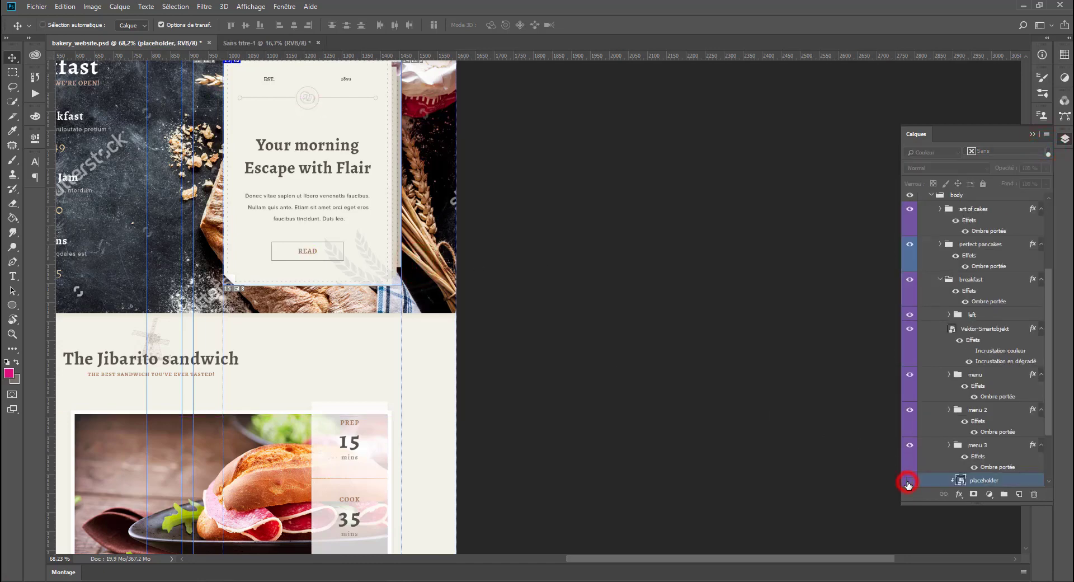
left_click(427, 221, "ctrl")
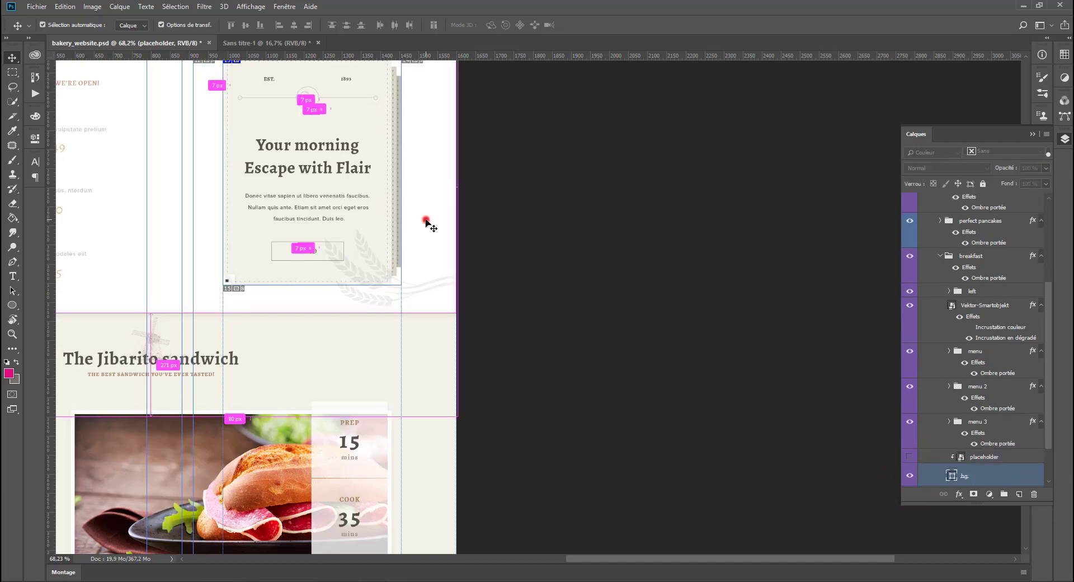
left_click(910, 474)
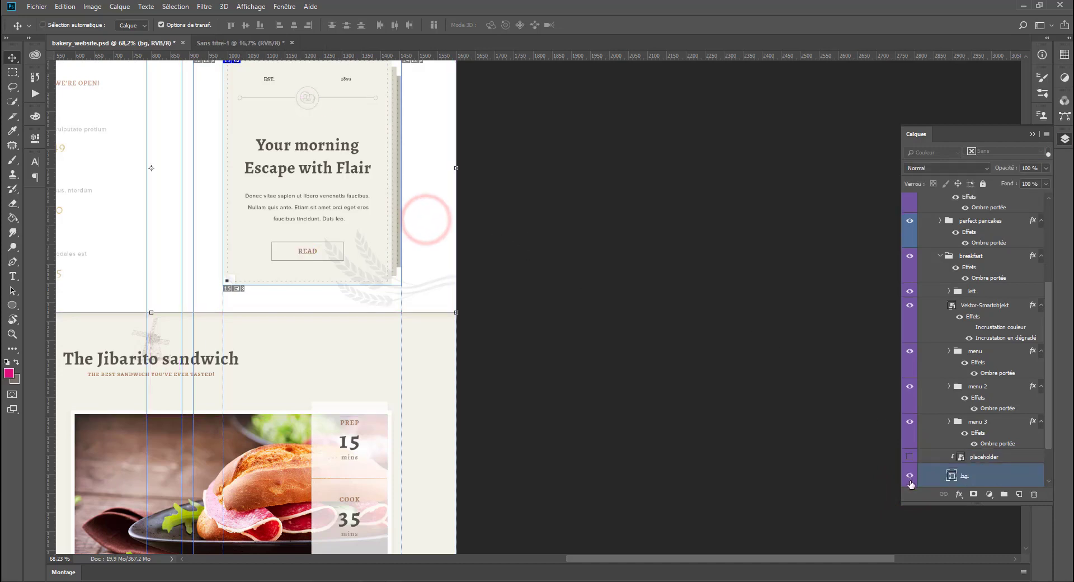
Hide the Vektor-Smartobjekt wheat decoration and the main_bg layer so the card stands on a transparent background
left_click(429, 284, "ctrl")
left_click(909, 305)
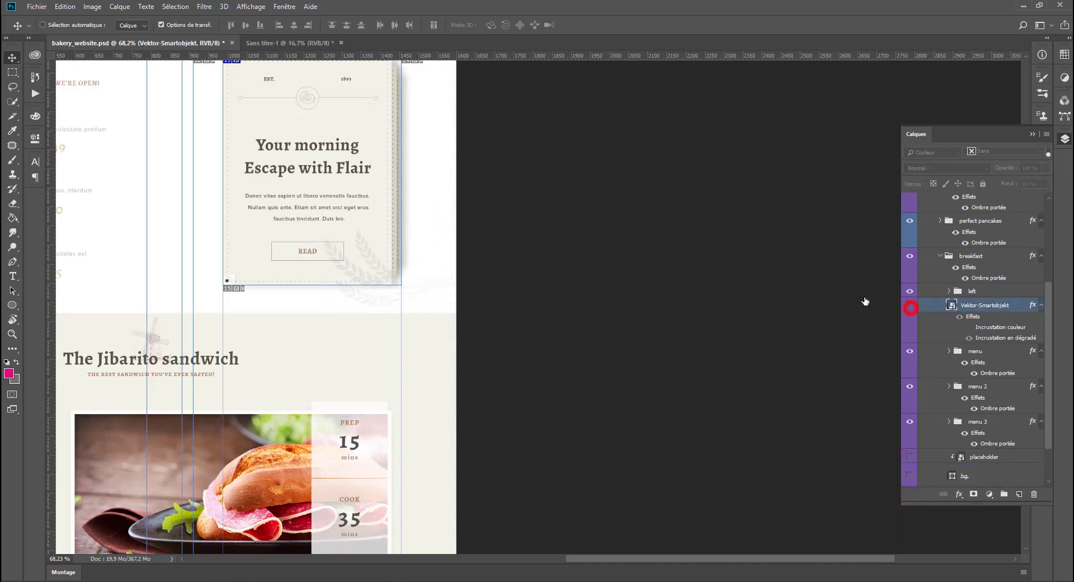
left_click(433, 238, "ctrl")
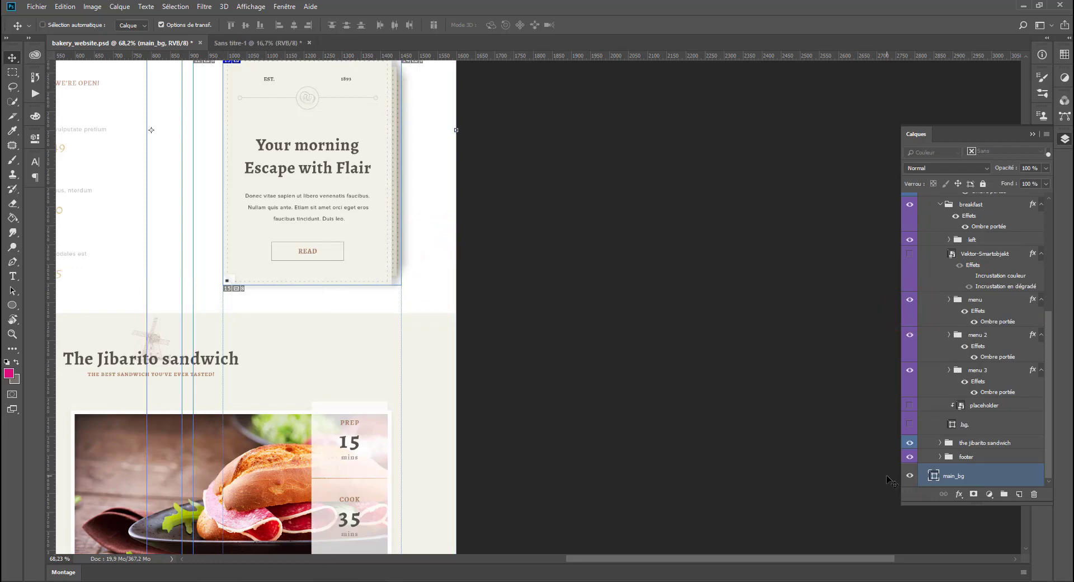
scroll(895, 474, "down", 2)
left_click(909, 475)
scroll(585, 342, "up", 2)
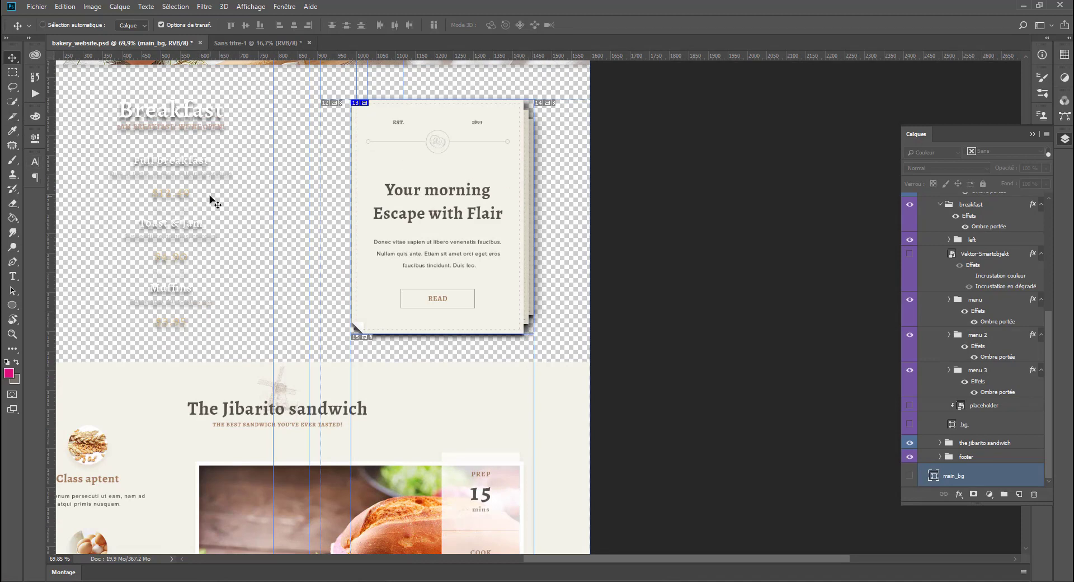
With the Slice Select tool, extend the card slice's right and bottom edges outward to include the whole drop shadow
left_click(13, 116)
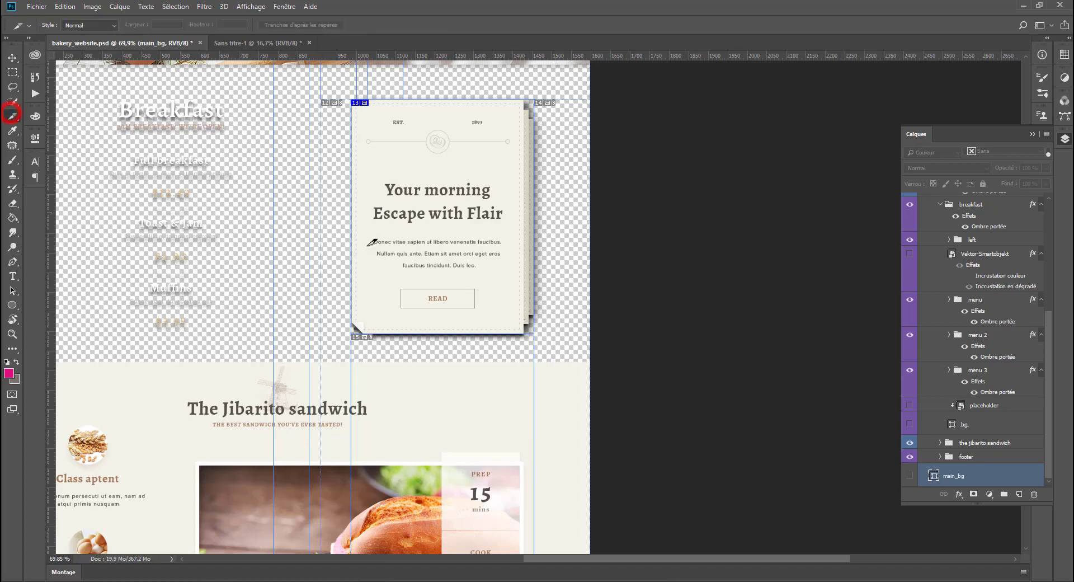
left_click(473, 240)
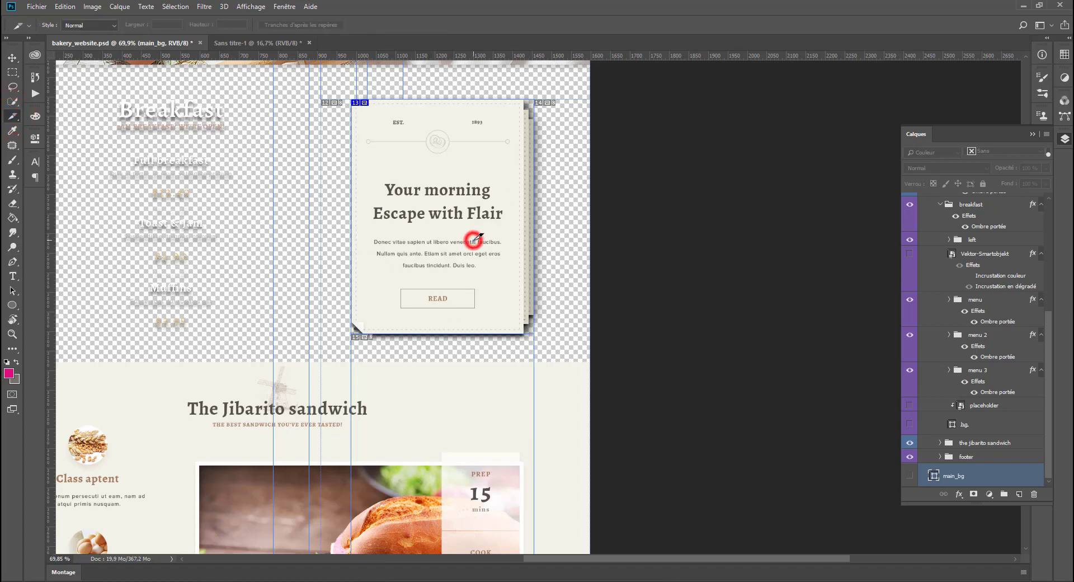
left_click(8, 115)
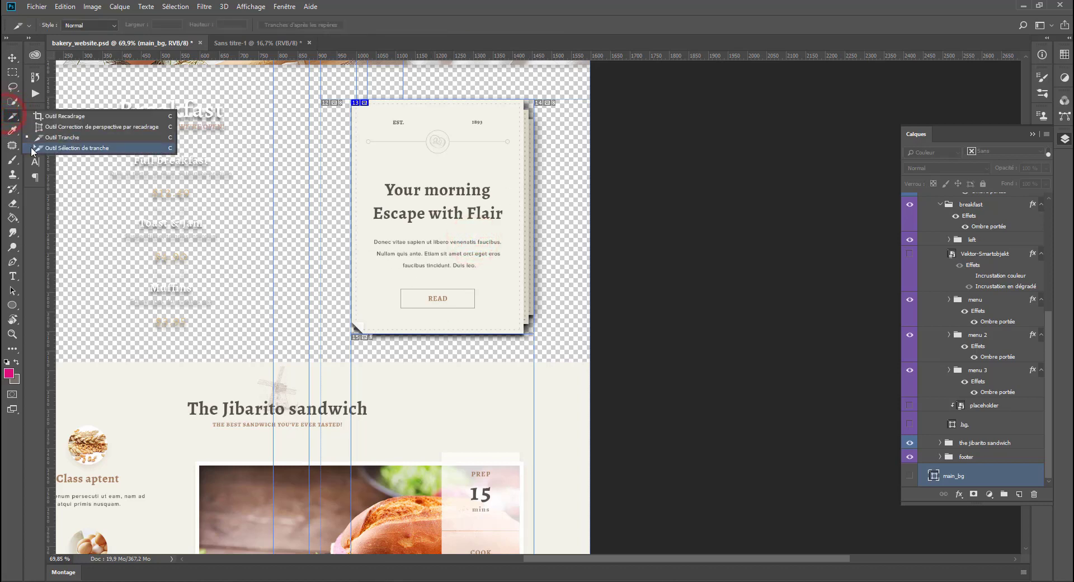
left_click(68, 148)
left_click(529, 259)
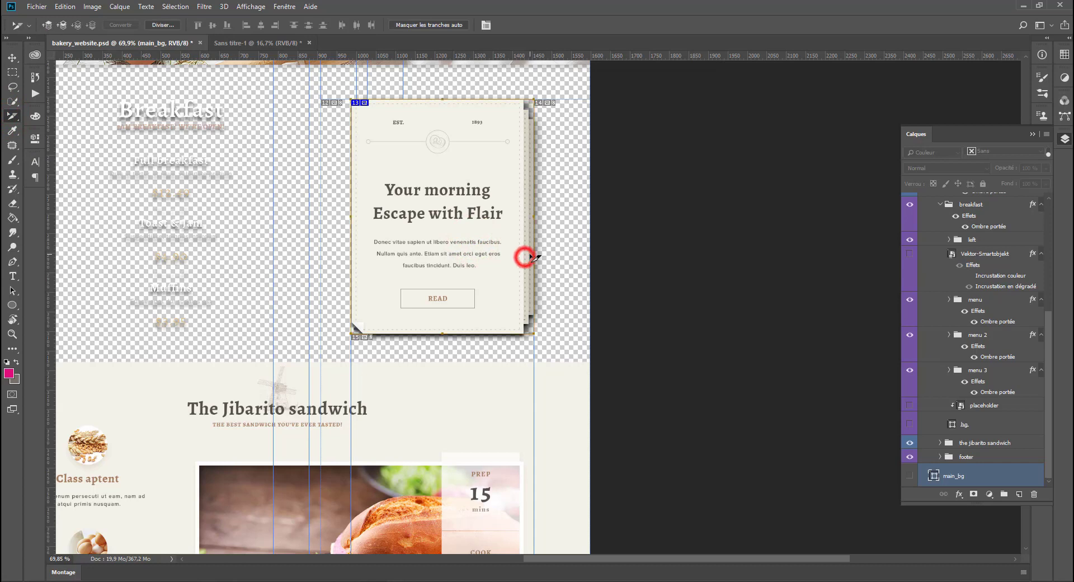
left_click(531, 217)
left_click_drag(532, 217, 544, 218)
key("ctrl+z")
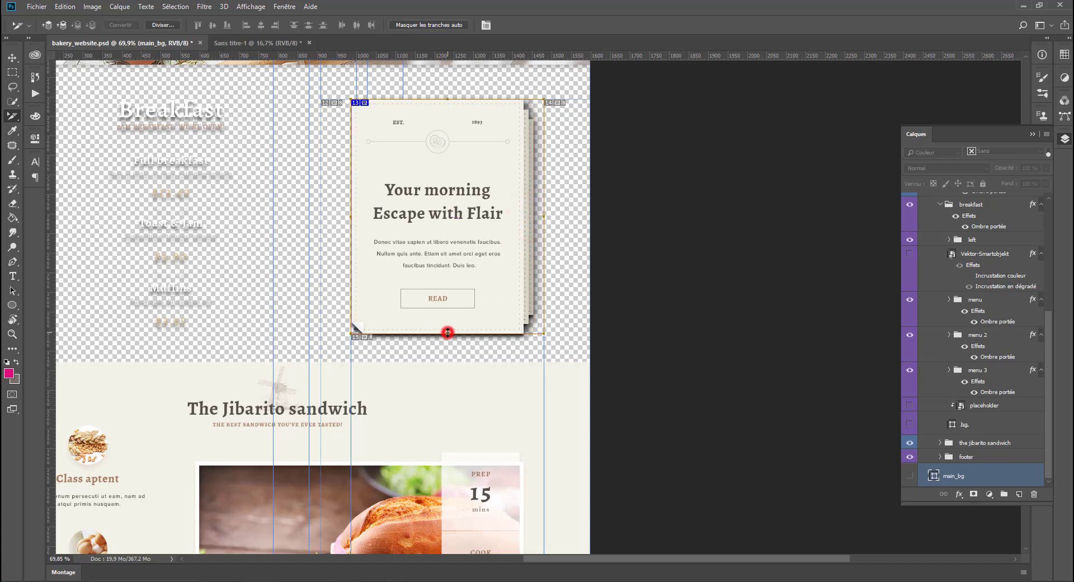
left_click_drag(447, 333, 448, 347)
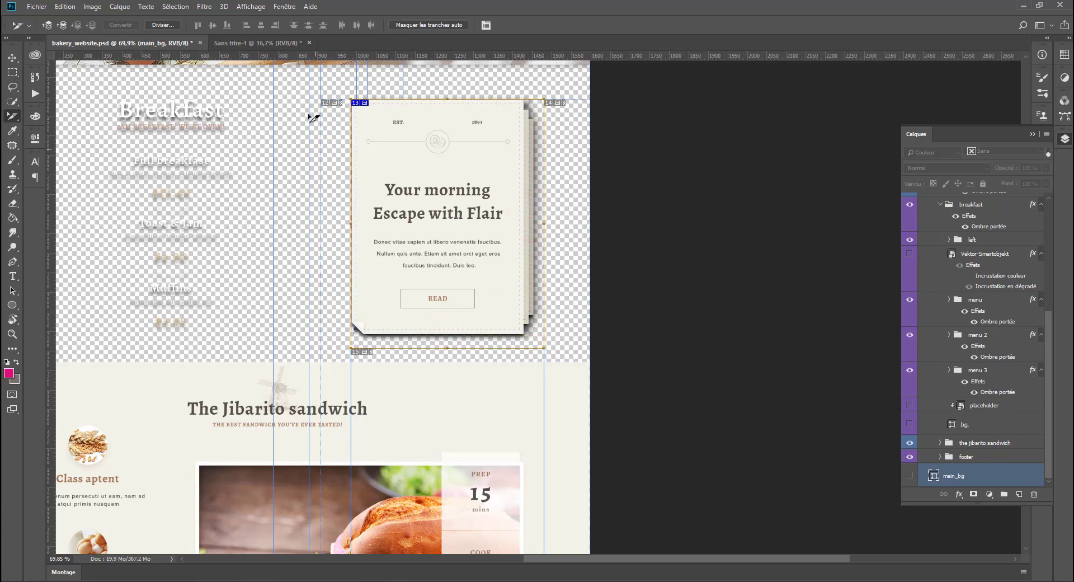
Export only the selected card slice for the web as a PNG-24 with transparency, named test.png
scroll(476, 293, "down", 2)
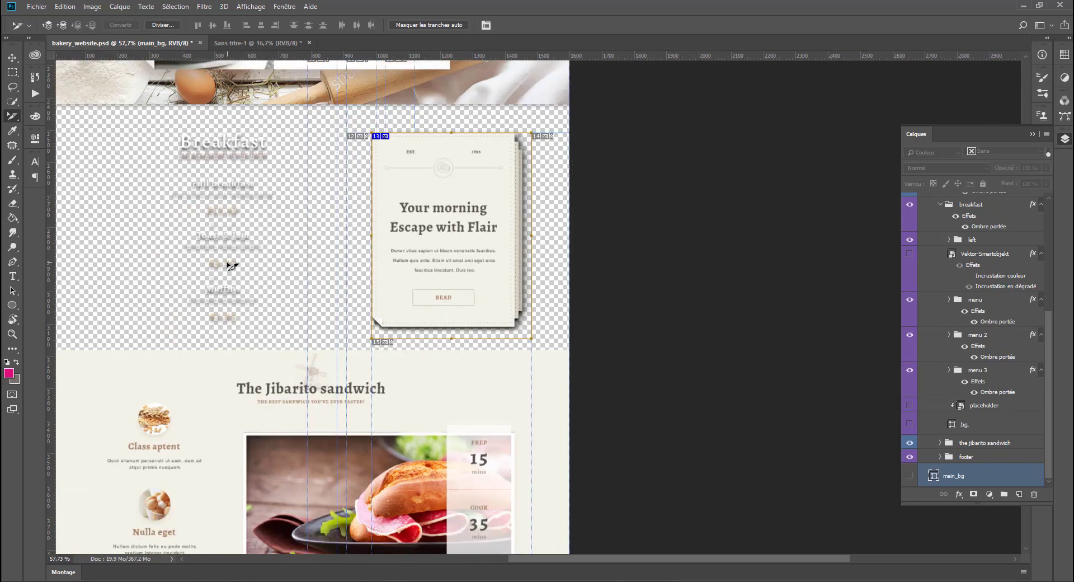
key("ctrl+alt+shift+s")
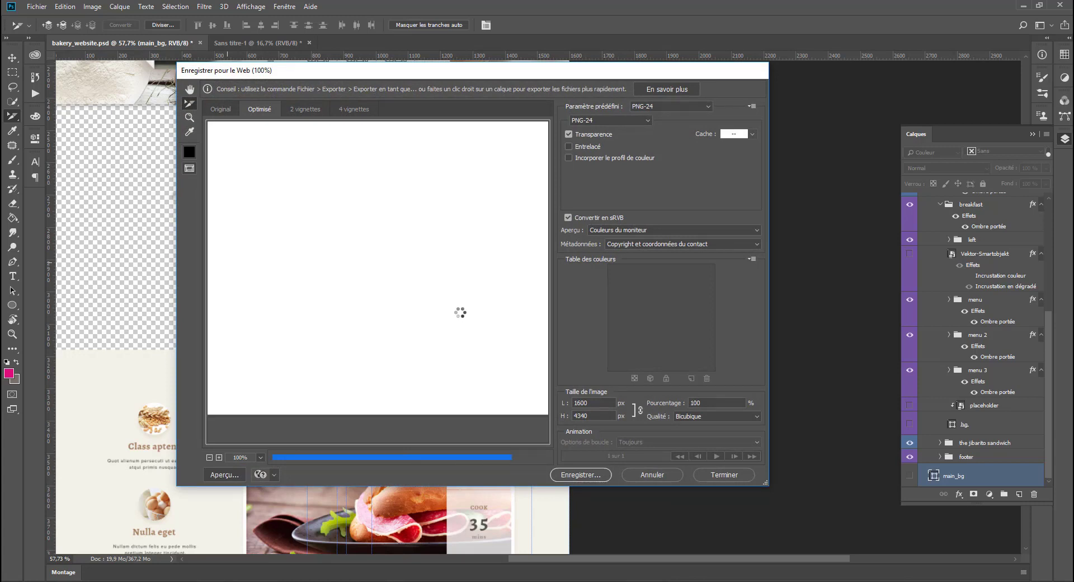
scroll(460, 313, "down", 5)
scroll(460, 313, "down", 10)
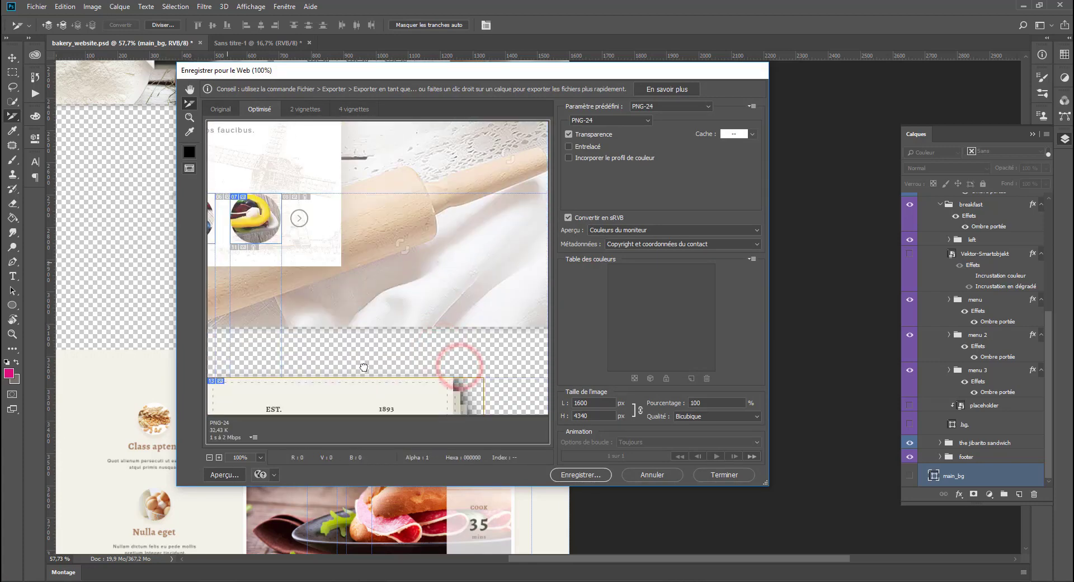
scroll(456, 359, "down", 5)
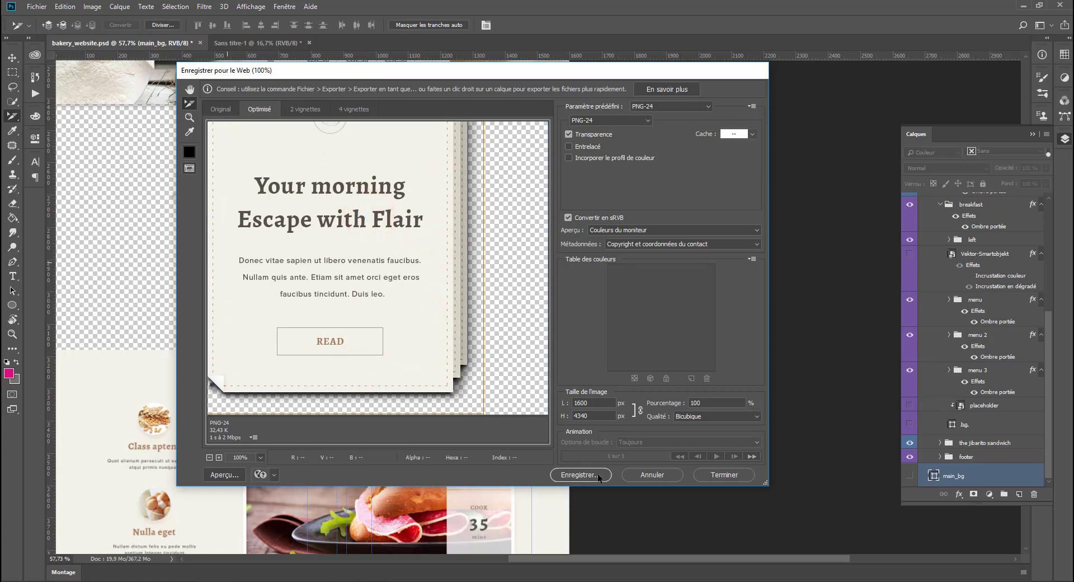
left_click(580, 474)
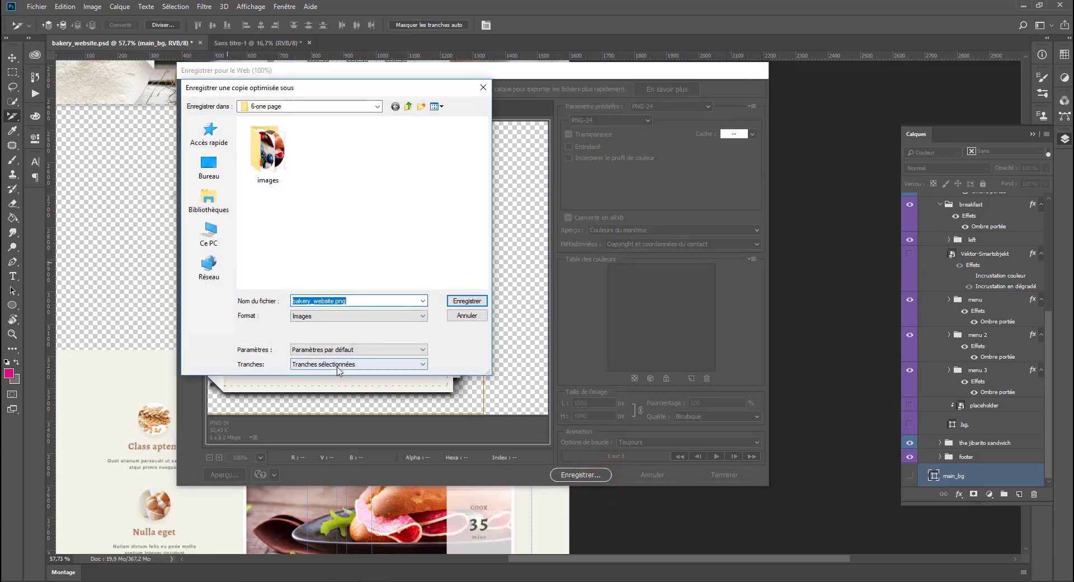
left_click(466, 302)
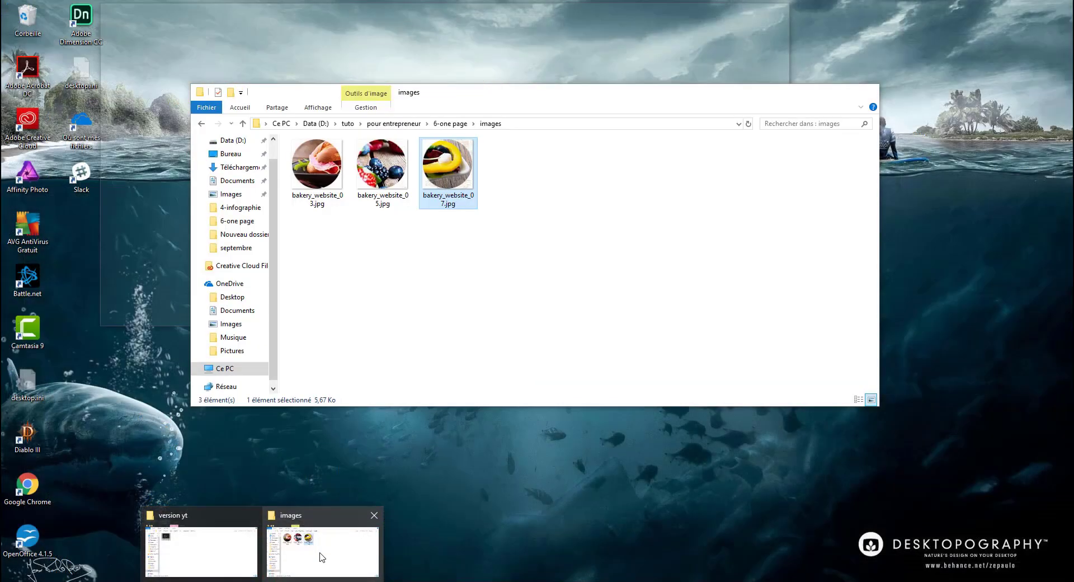
Switch to the images folder in File Explorer, view the exported test.png in Photos to check its transparency, and close the viewer
left_click(323, 550)
double_click(492, 162)
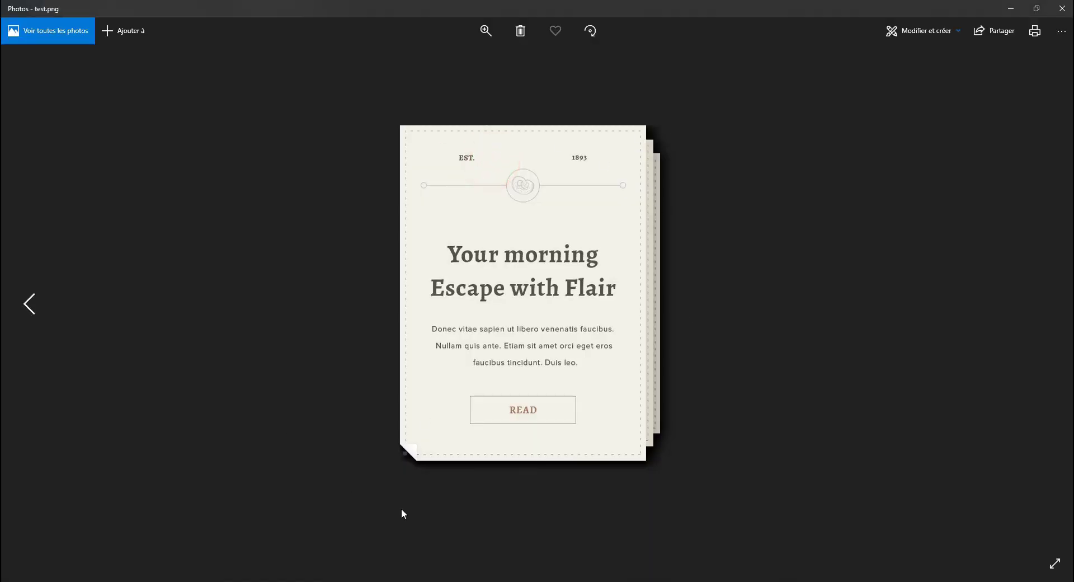
left_click(1061, 9)
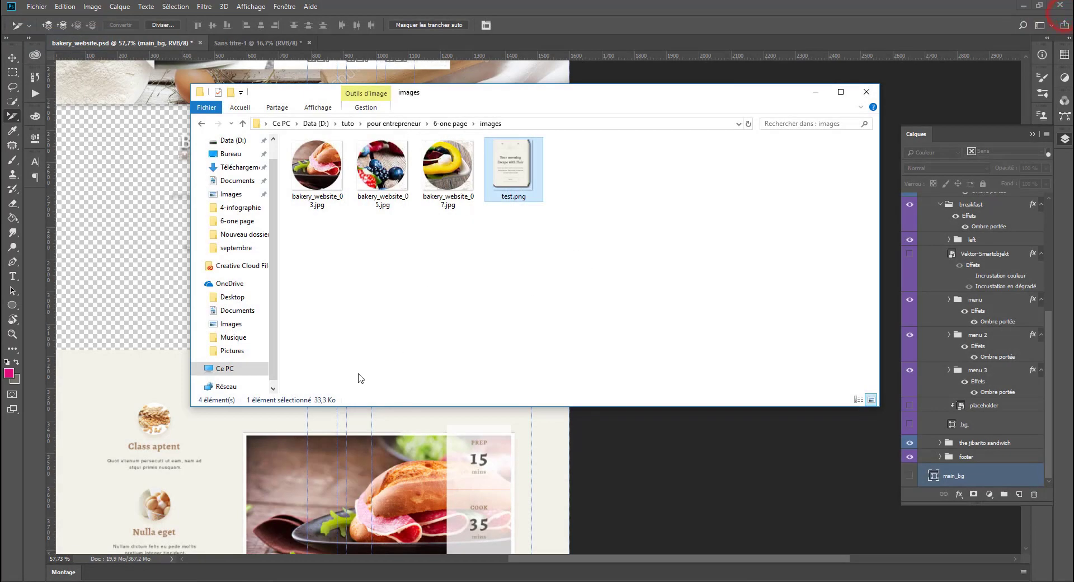